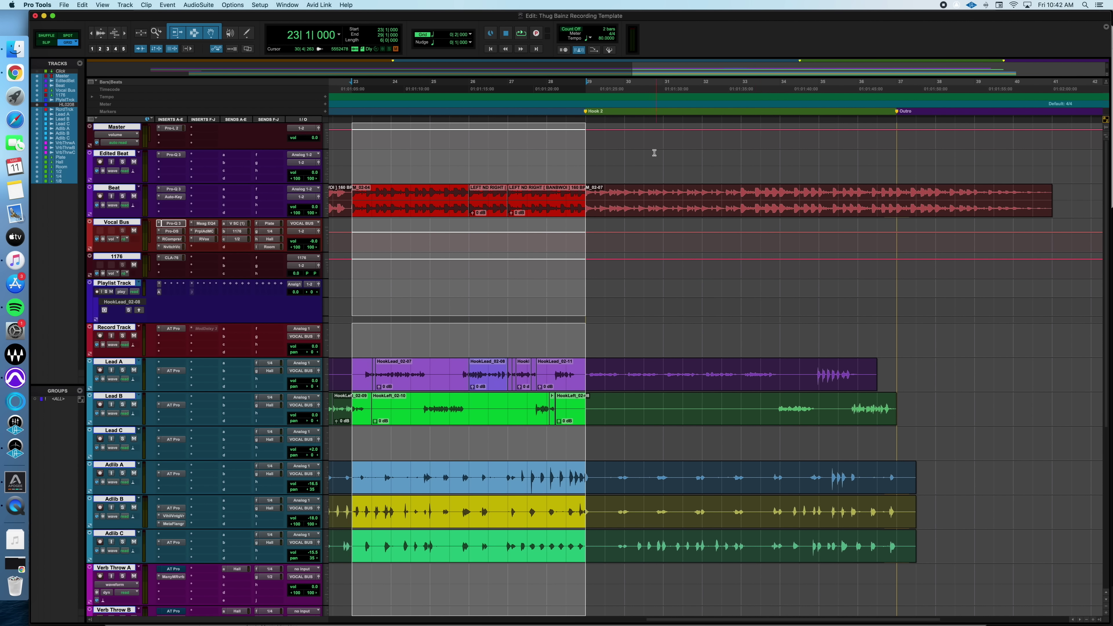
Look over the template's track list and view the Pro-L 2 limiter on the Master track
{"action": "scroll", "coordinate": [670, 166], "scroll_direction": "down", "scroll_amount": 1}
{"action": "scroll", "coordinate": [670, 167], "scroll_direction": "left", "scroll_amount": 1}
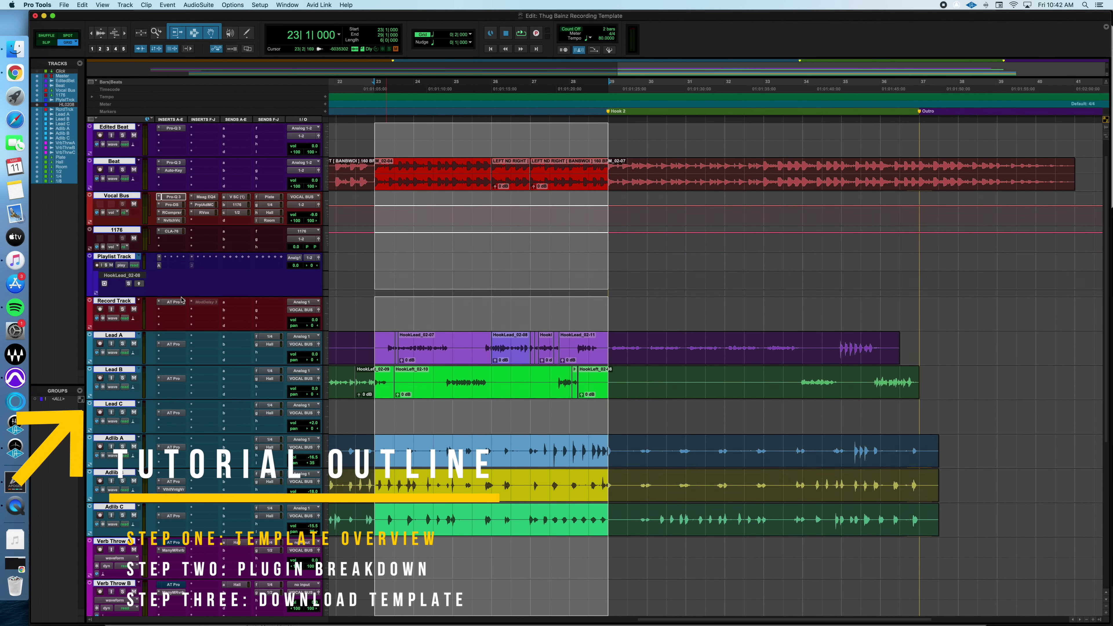
{"action": "scroll", "coordinate": [181, 300], "scroll_direction": "down", "scroll_amount": 5}
{"action": "scroll", "coordinate": [182, 299], "scroll_direction": "up", "scroll_amount": 5}
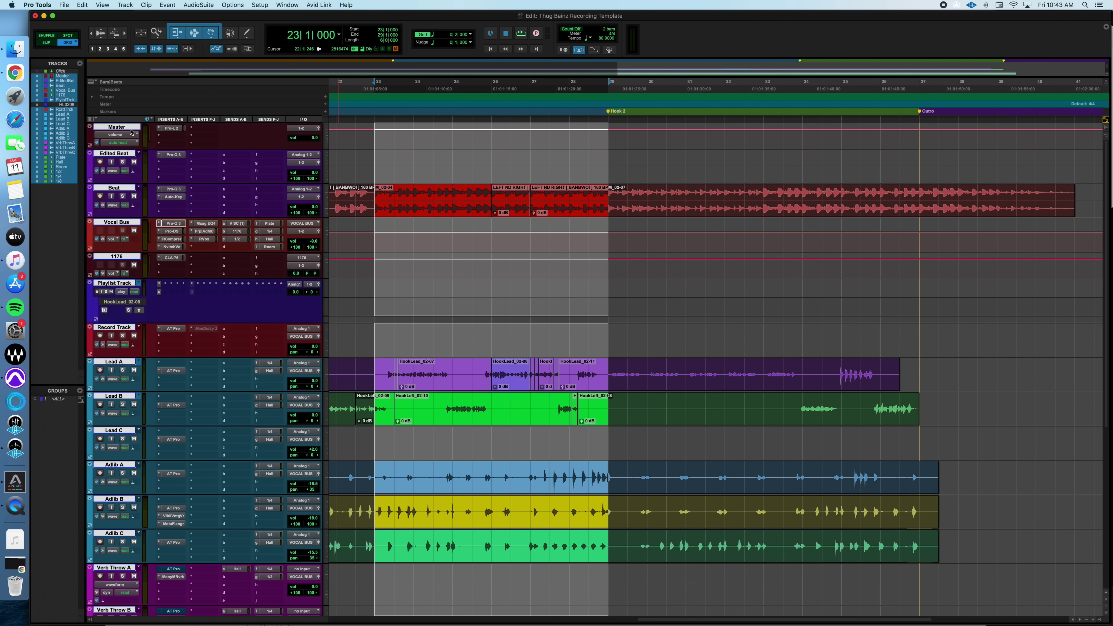
{"action": "left_click", "coordinate": [171, 128]}
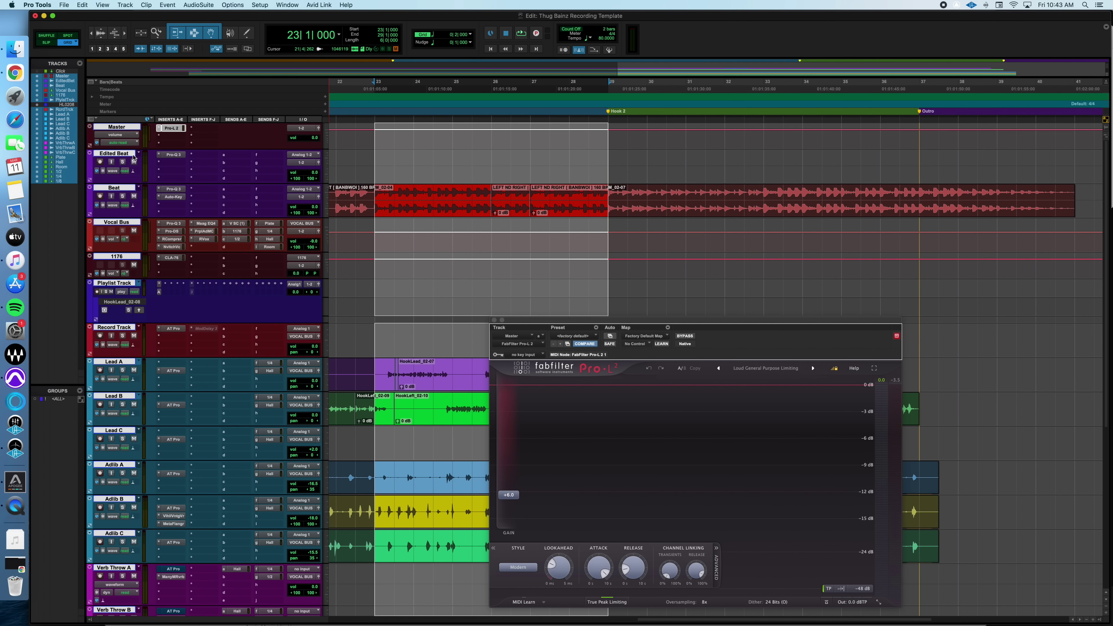
Move the Beat clips from bar 26 to 28 onto the Edited Beat track and view that track's Pro-Q 3 high cut
{"action": "left_click", "coordinate": [497, 187]}
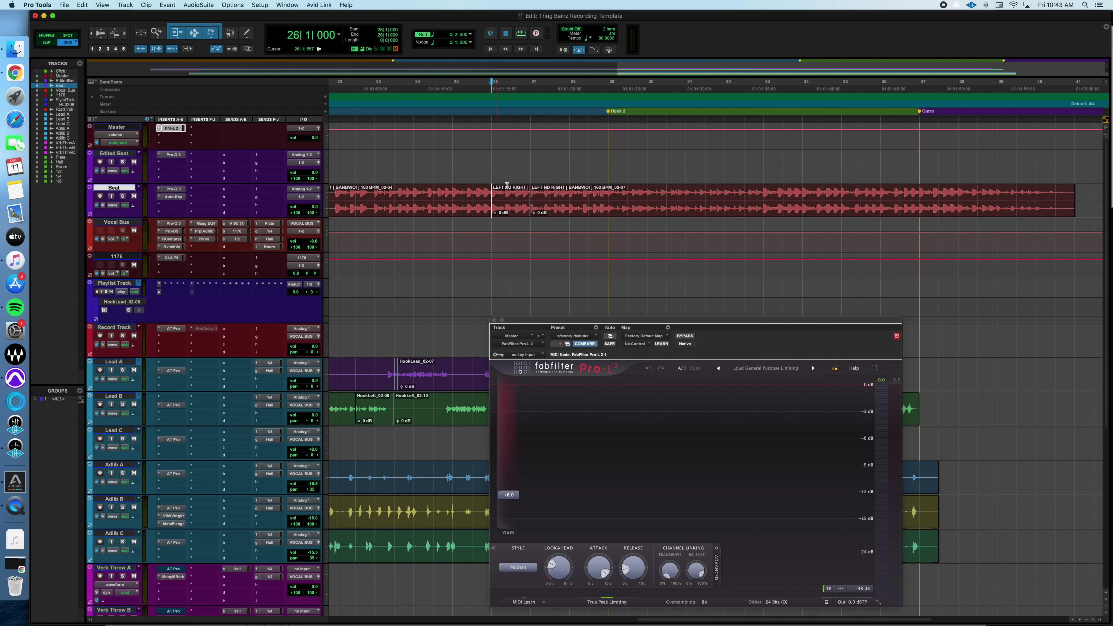
{"action": "left_click_drag", "start_coordinate": [495, 201], "coordinate": [524, 167]}
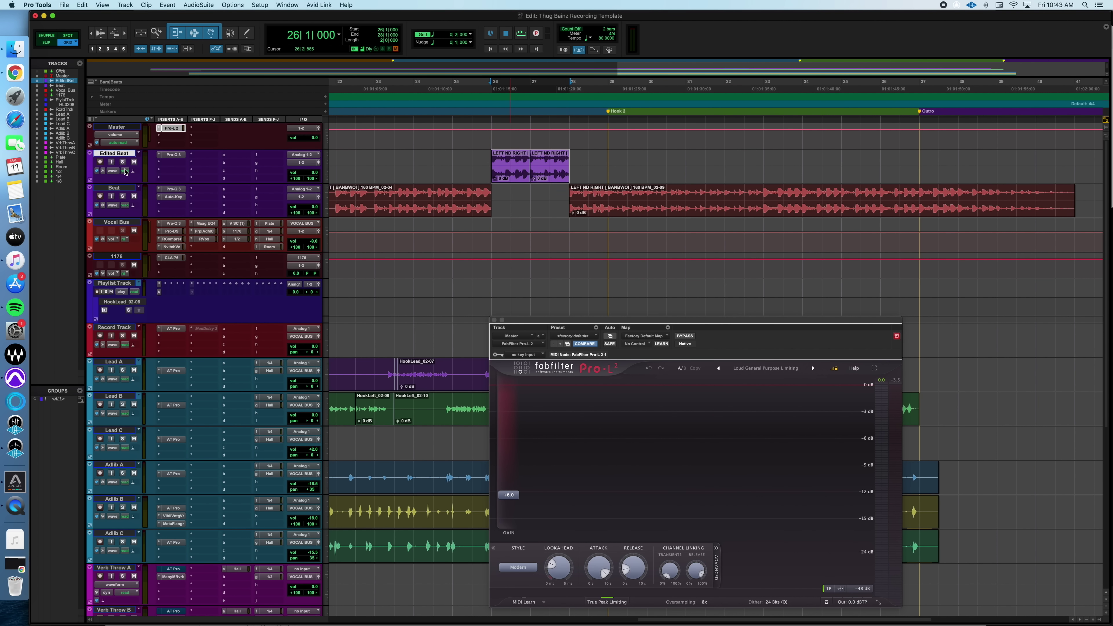
{"action": "left_click", "coordinate": [174, 156]}
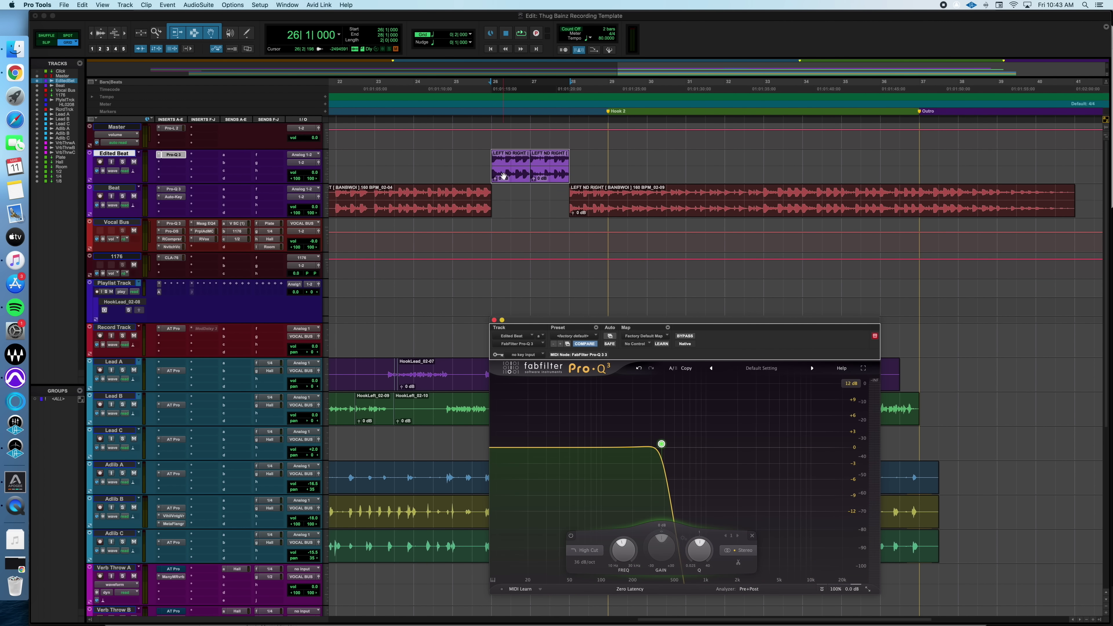
{"action": "left_click", "coordinate": [493, 319]}
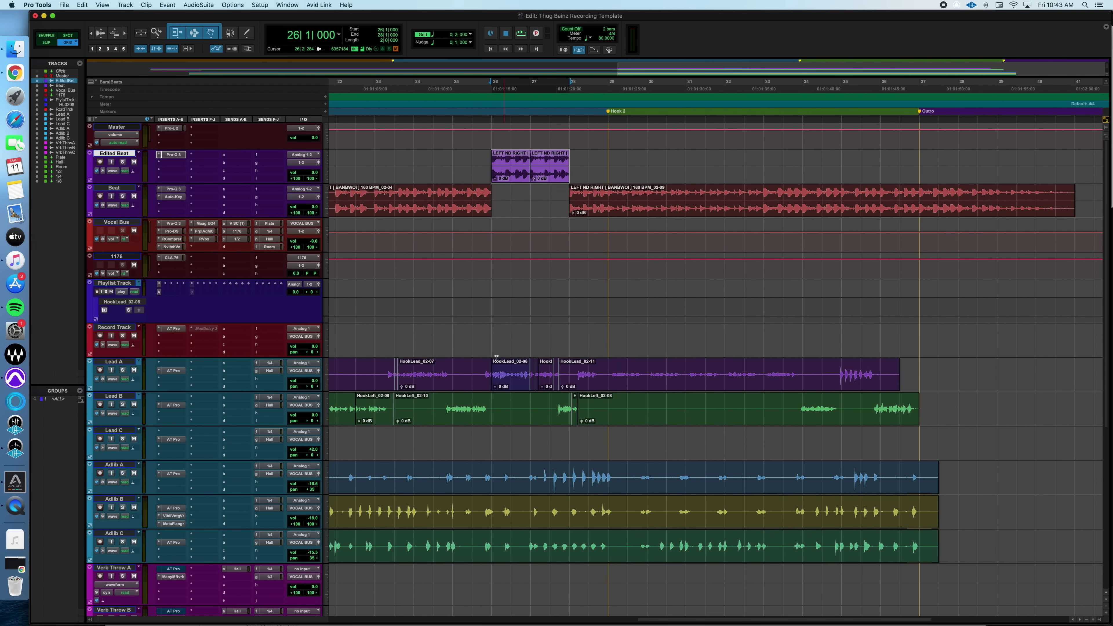
Move the bar 26 to 28 clips from the Edited Beat track back onto the Beat track
{"action": "left_click_drag", "start_coordinate": [515, 177], "coordinate": [514, 198]}
{"action": "left_click", "coordinate": [490, 139]}
{"action": "left_click", "coordinate": [110, 155]}
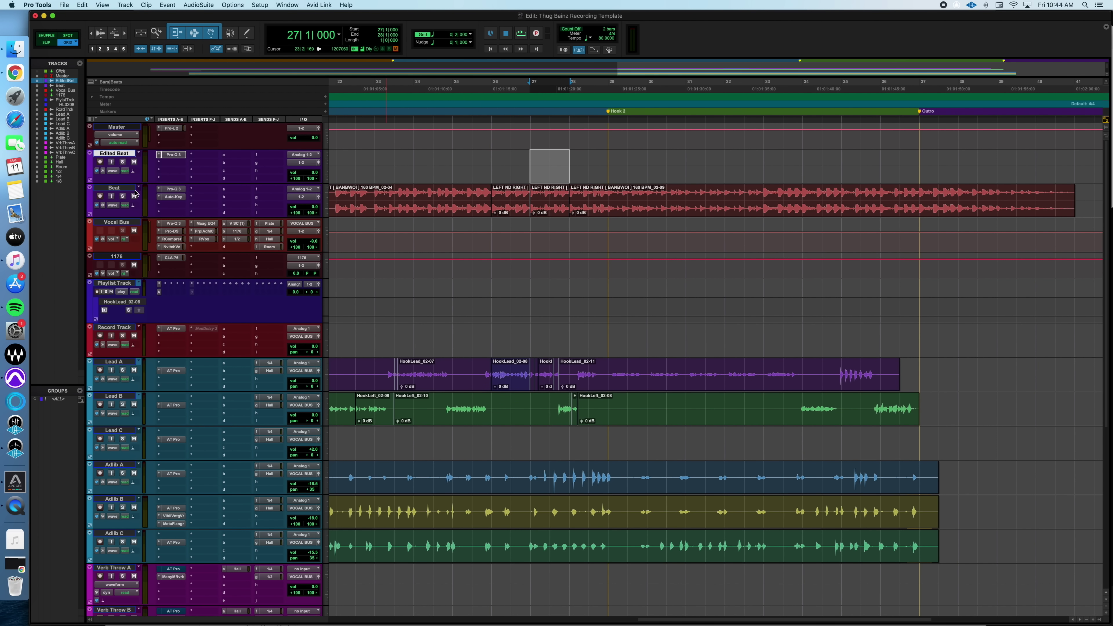
Look at the Beat and Vocal Bus tracks, and view the Auto-Key plug-in on the Beat track
{"action": "left_click", "coordinate": [118, 188]}
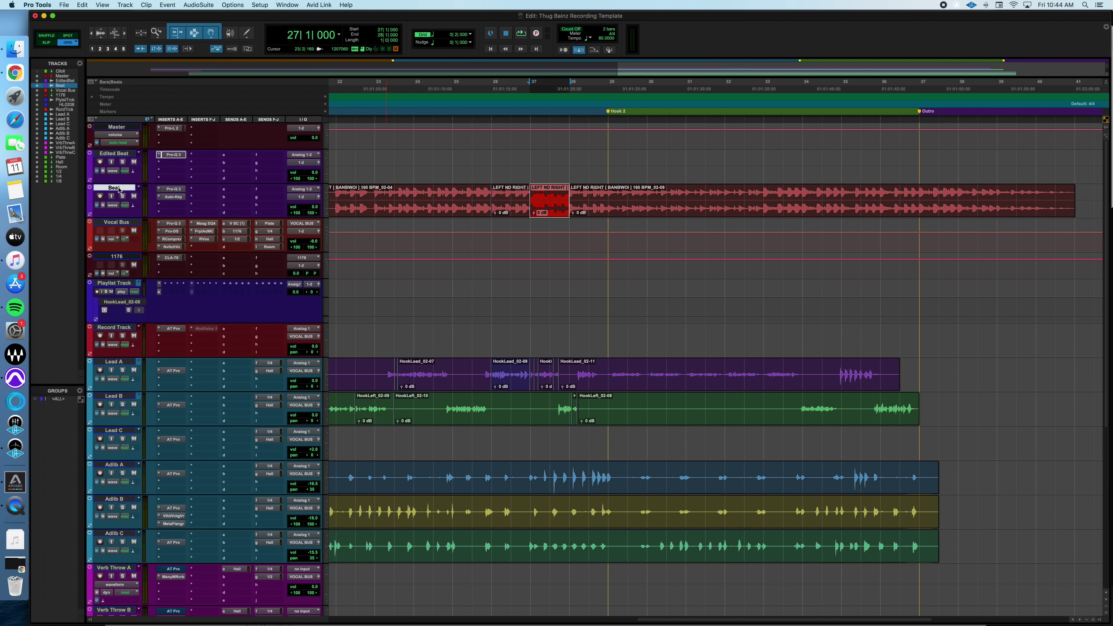
{"action": "left_click", "coordinate": [529, 178]}
{"action": "left_click", "coordinate": [131, 223]}
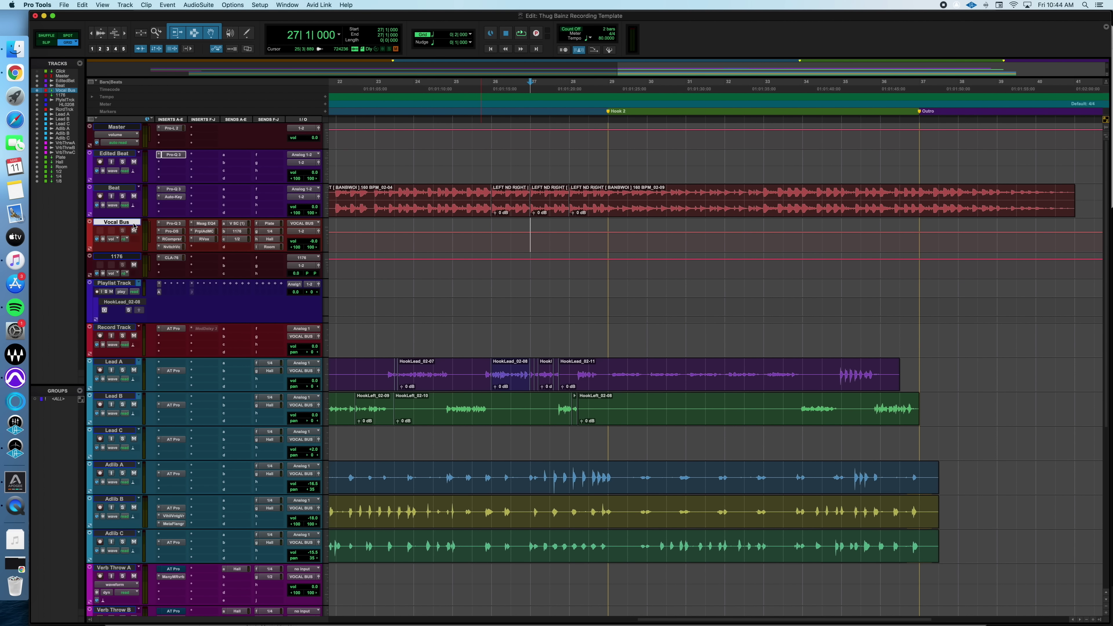
{"action": "left_click", "coordinate": [174, 189]}
{"action": "left_click", "coordinate": [173, 196]}
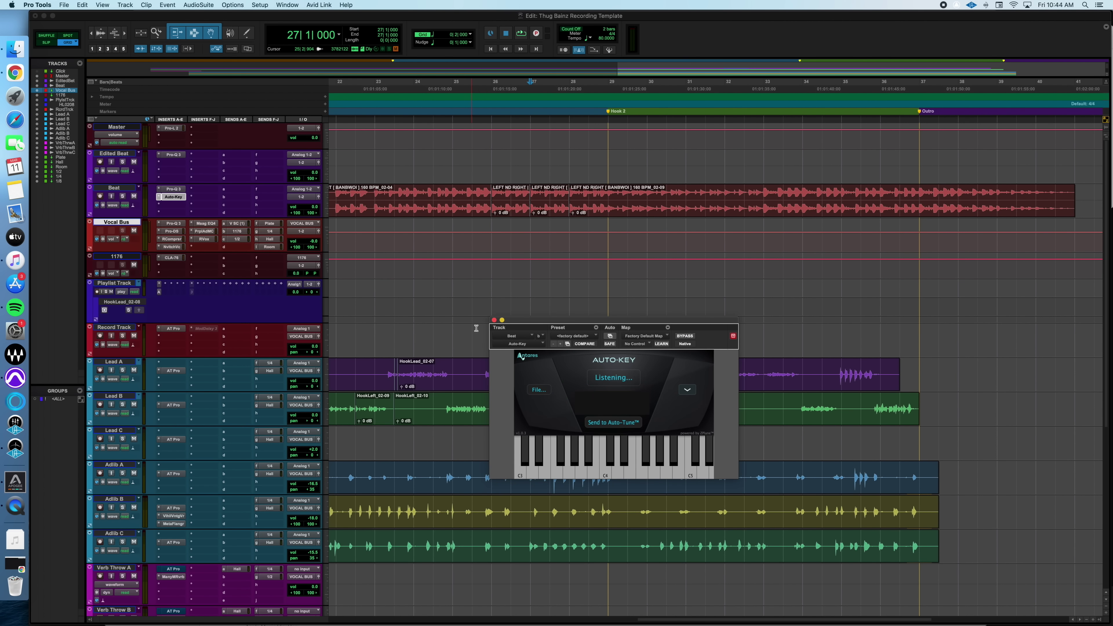
{"action": "left_click", "coordinate": [494, 320]}
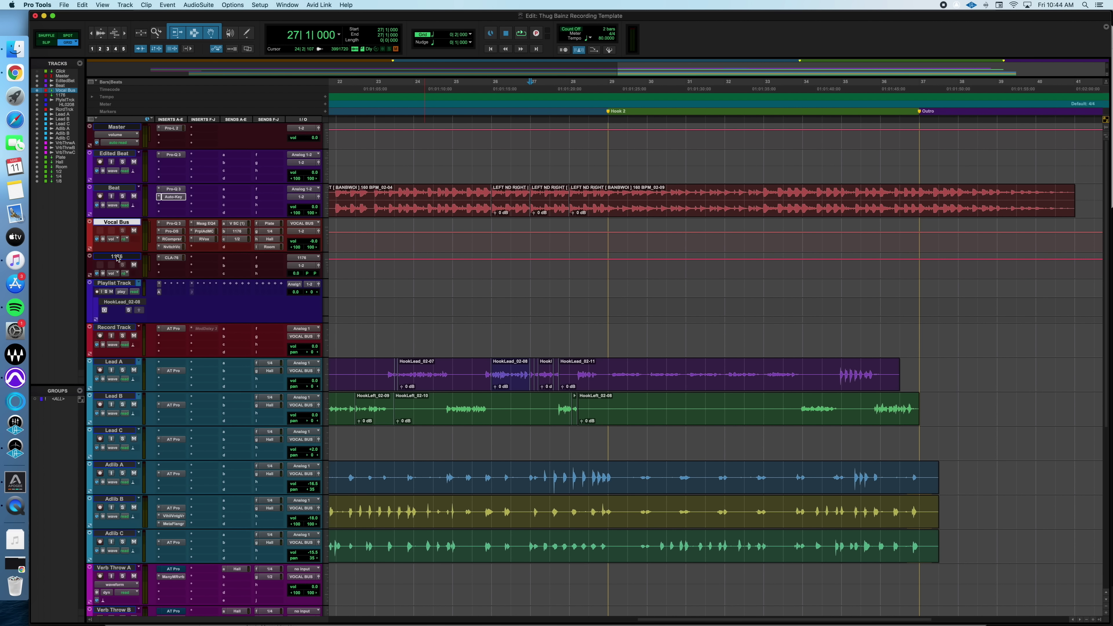
Go through the 1176, Playlist Track, Record Track and Lead A tracks by selecting each one
{"action": "left_click", "coordinate": [126, 257]}
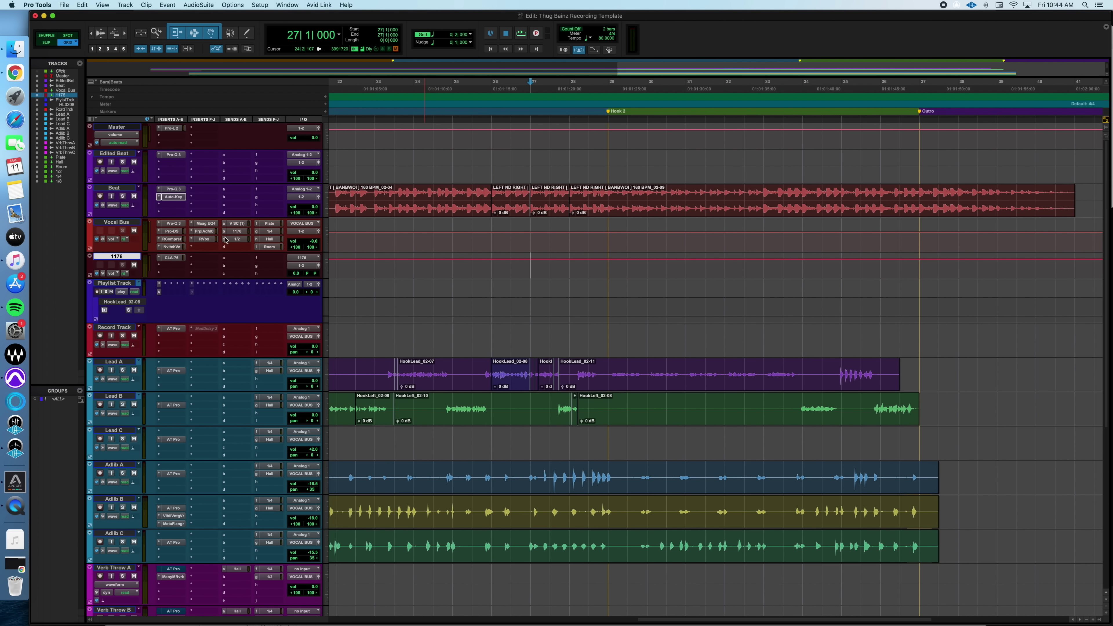
{"action": "key", "text": "semicolon"}
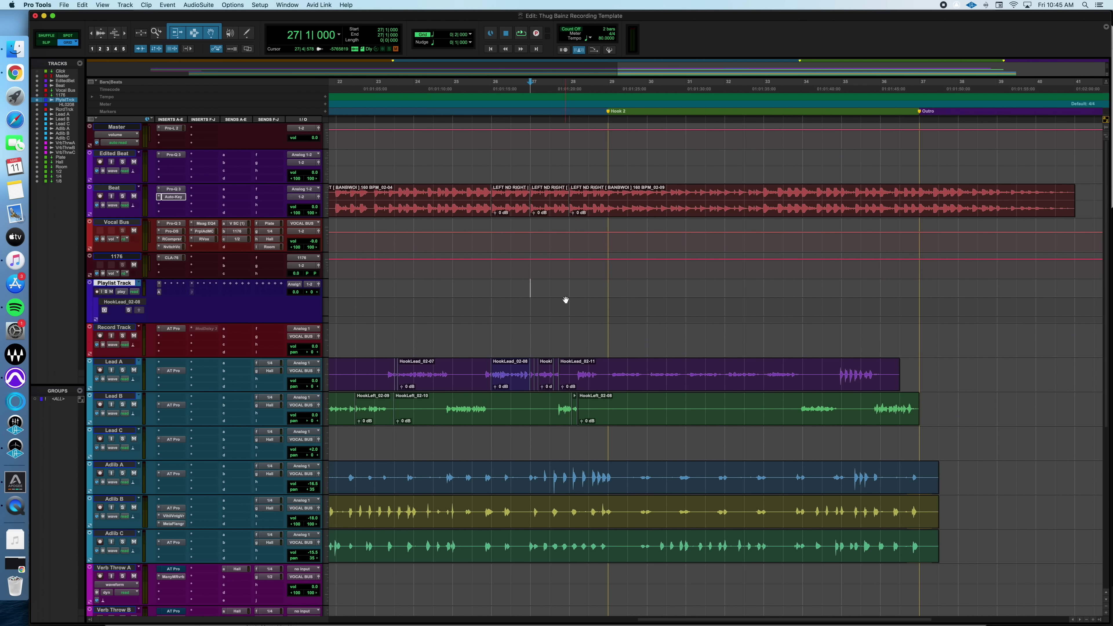
{"action": "left_click", "coordinate": [118, 328]}
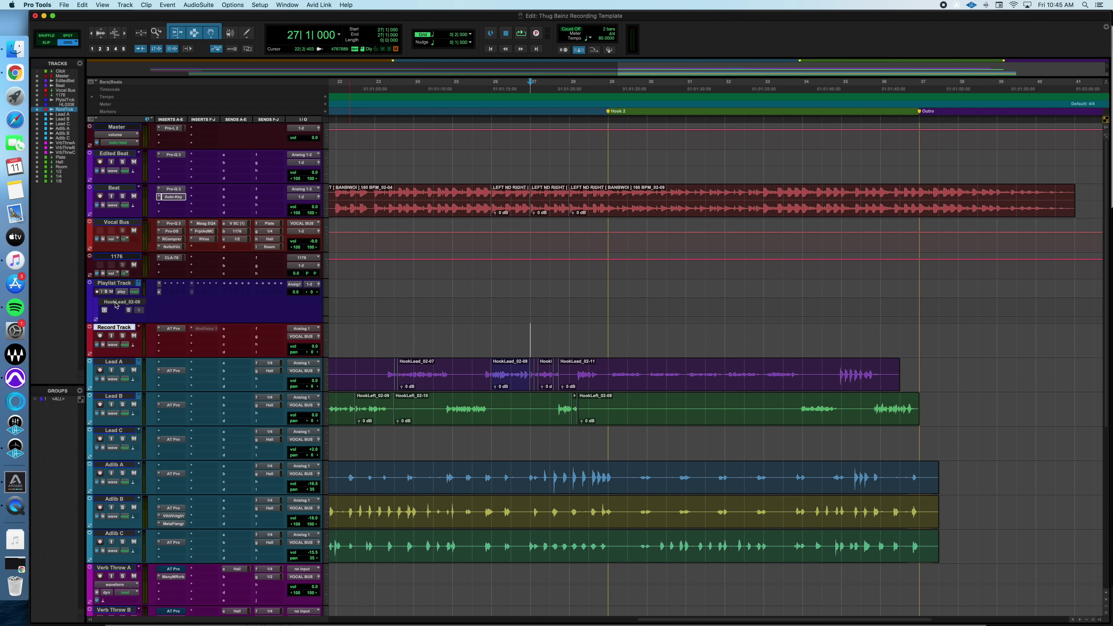
{"action": "key", "text": "p"}
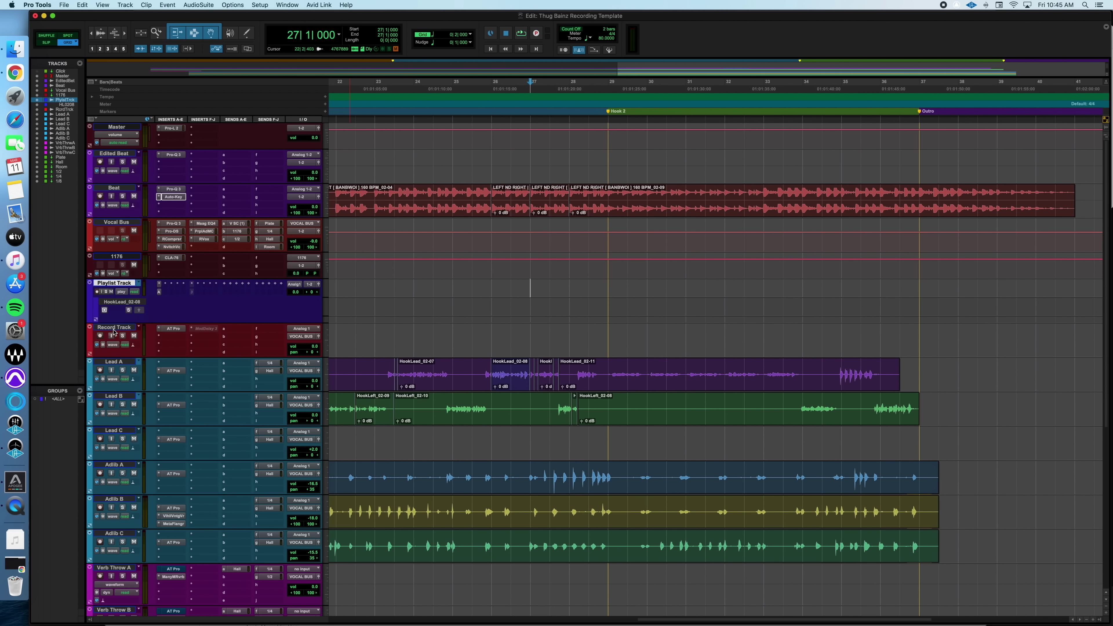
{"action": "left_click", "coordinate": [115, 327]}
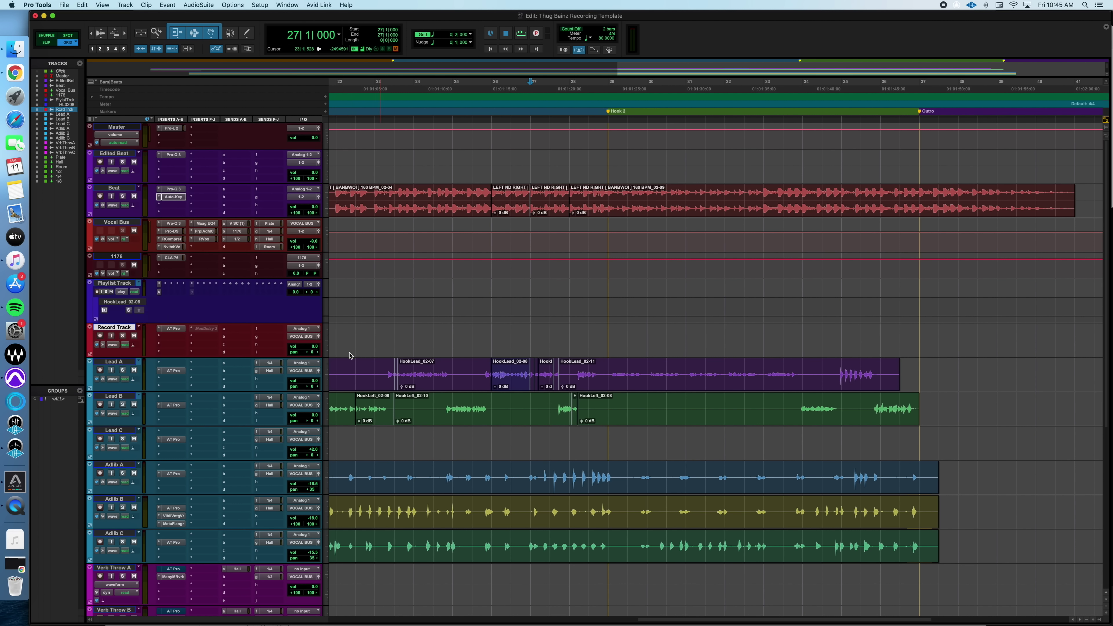
{"action": "left_click", "coordinate": [114, 364]}
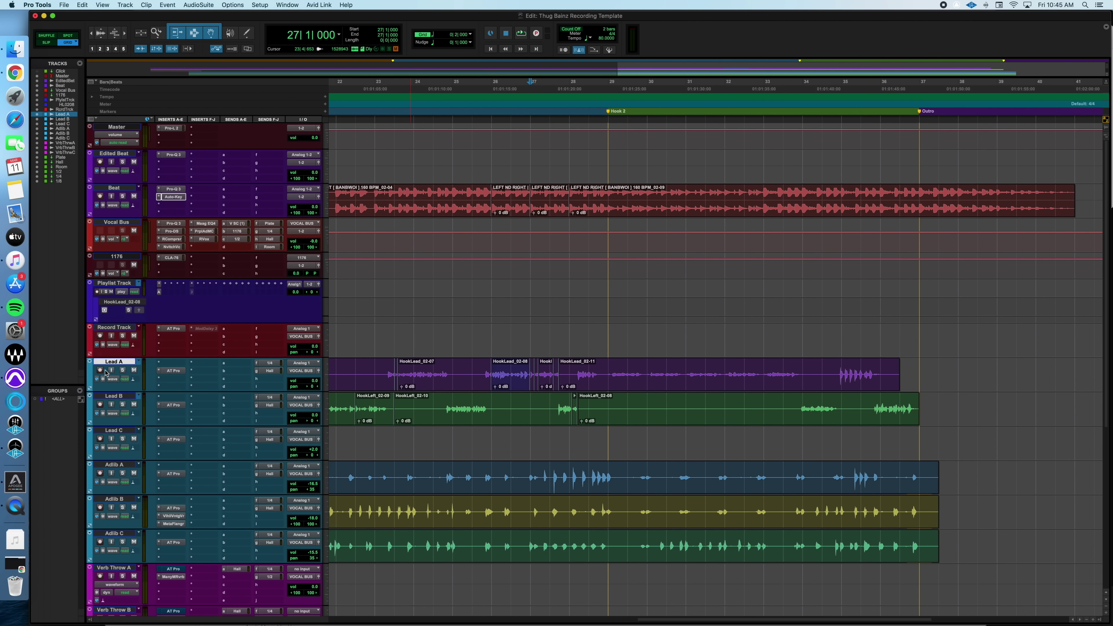
Try moving the one-bar Lead A vocal section at bar 29 onto Lead B, and undo the move
{"action": "left_click", "coordinate": [611, 351]}
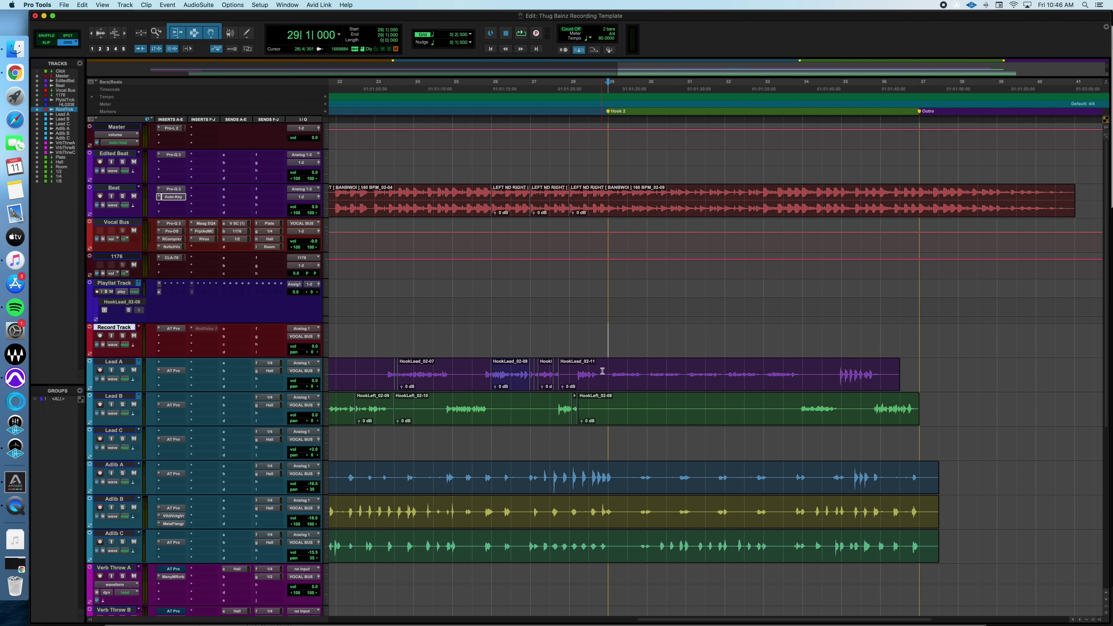
{"action": "left_click_drag", "start_coordinate": [608, 368], "coordinate": [642, 410]}
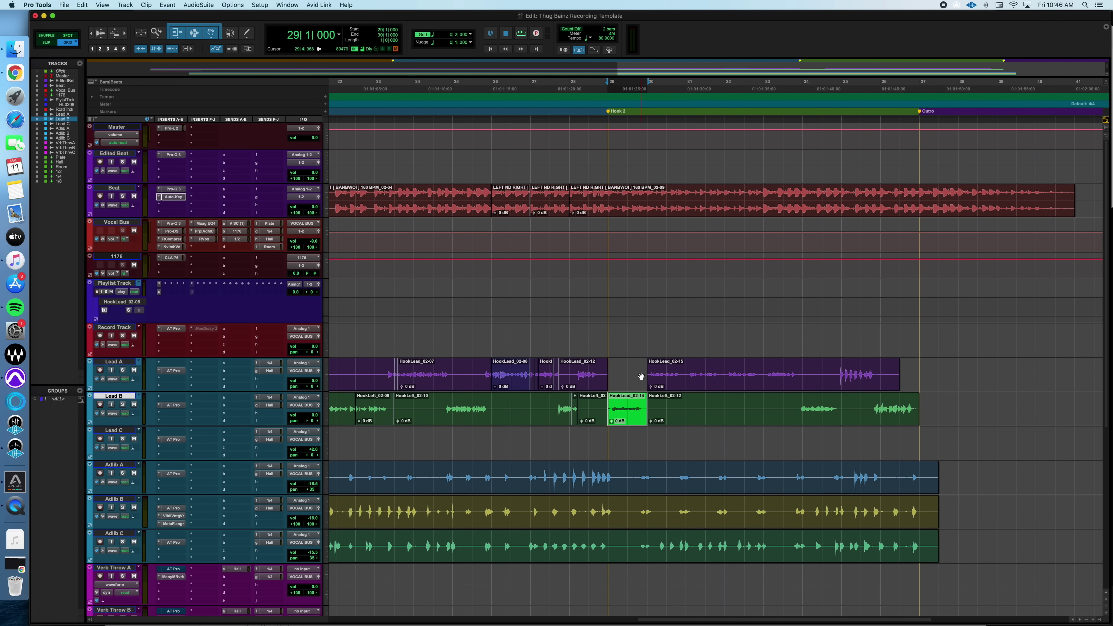
{"action": "key", "text": "super+z"}
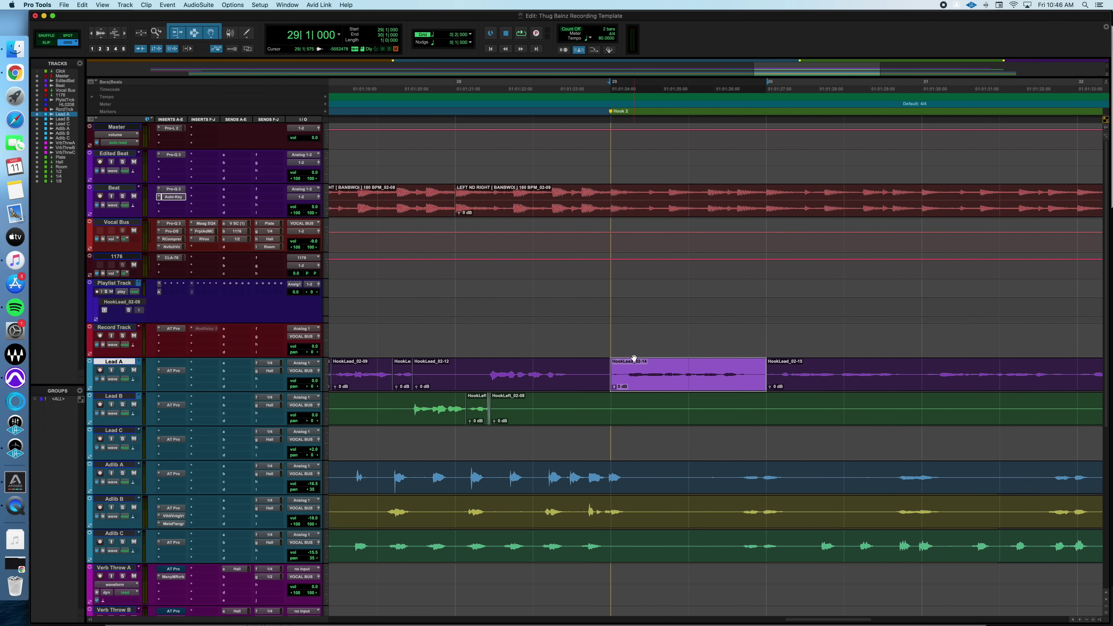
Arm the Record Track for recording and place the edit cursor on it at bar 41
{"action": "left_click", "coordinate": [713, 333]}
{"action": "scroll", "coordinate": [707, 332], "scroll_direction": "right", "scroll_amount": 2}
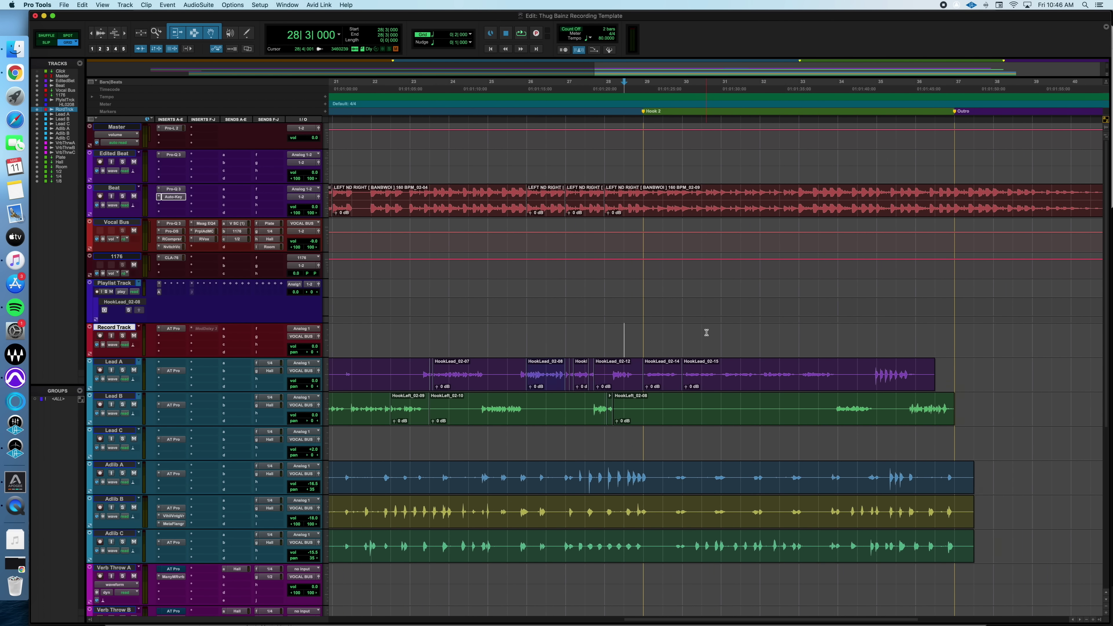
{"action": "scroll", "coordinate": [628, 334], "scroll_direction": "left", "scroll_amount": 2}
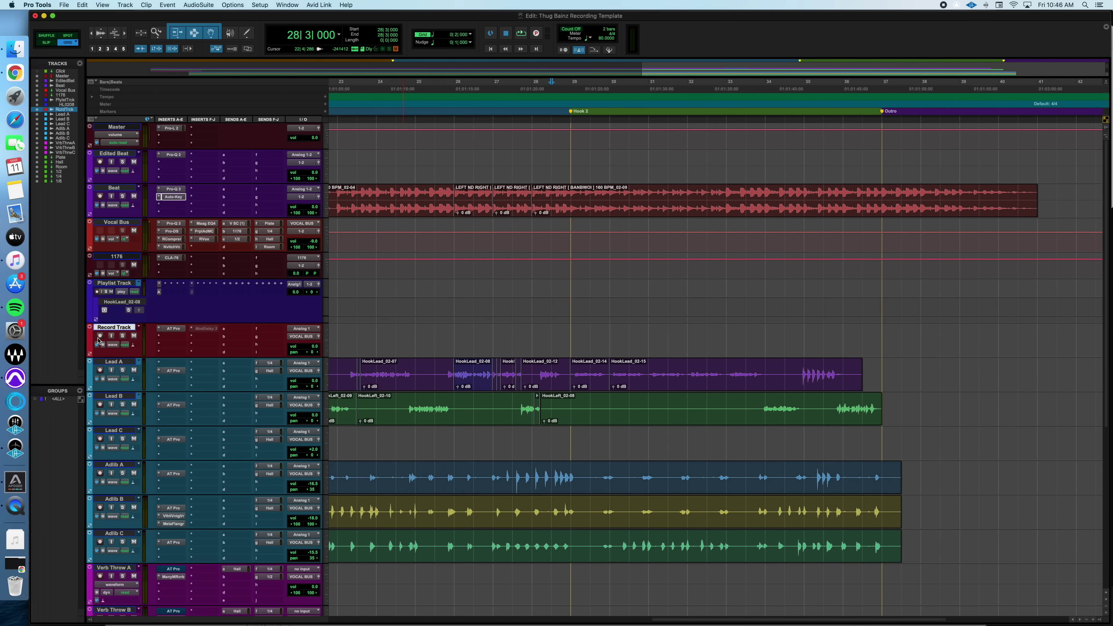
{"action": "scroll", "coordinate": [910, 318], "scroll_direction": "right", "scroll_amount": 5}
{"action": "scroll", "coordinate": [657, 324], "scroll_direction": "right", "scroll_amount": 5}
{"action": "left_click", "coordinate": [100, 335]}
{"action": "left_click", "coordinate": [716, 336]}
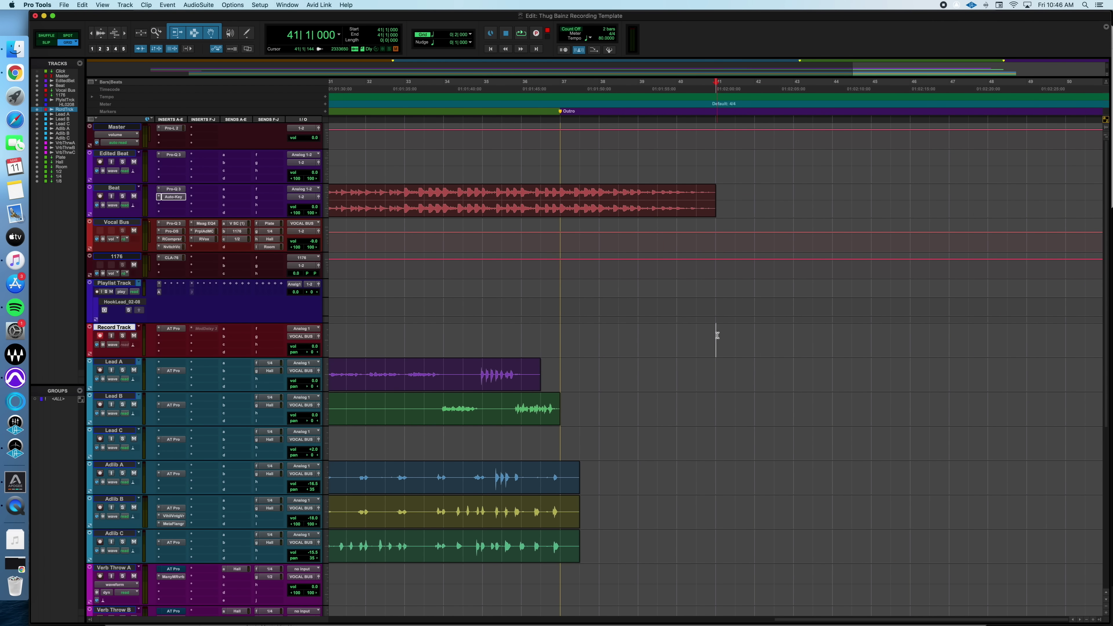
Record two short test takes on the Record Track near bar 41, moving the first onto Lead A and the second onto Lead B
{"action": "key", "text": "super+space"}
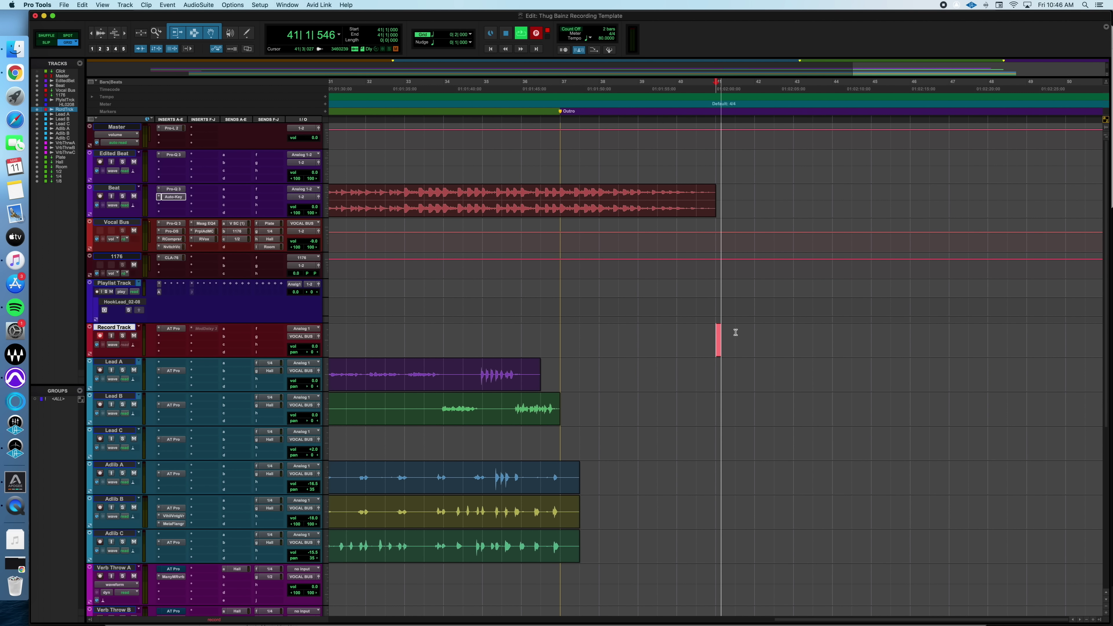
{"action": "key", "text": "space"}
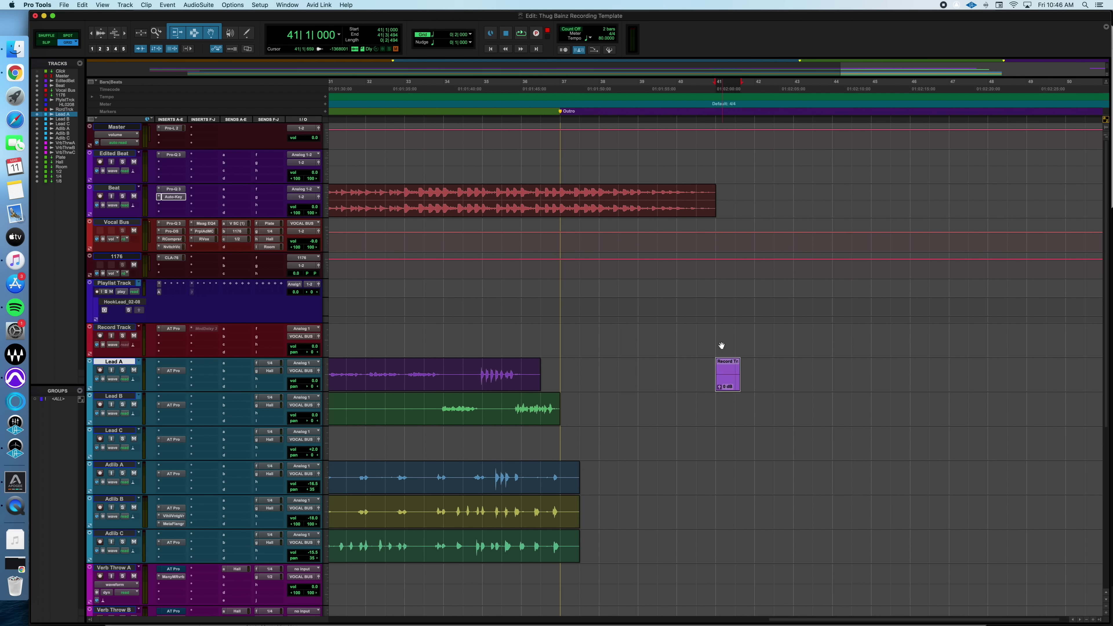
{"action": "key", "text": "super+space"}
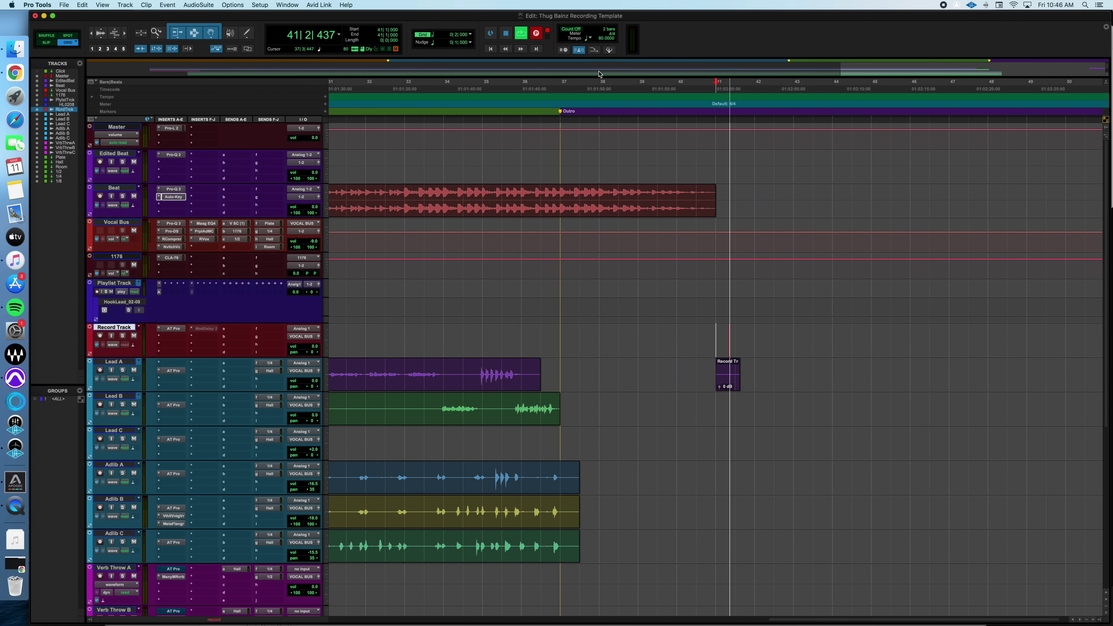
{"action": "key", "text": "space"}
{"action": "left_click_drag", "start_coordinate": [741, 353], "coordinate": [747, 425]}
Record a third short take on the Record Track within bar 41 and move it onto Lead A
{"action": "left_click", "coordinate": [720, 333]}
{"action": "left_click", "coordinate": [726, 333]}
{"action": "key", "text": "super+space"}
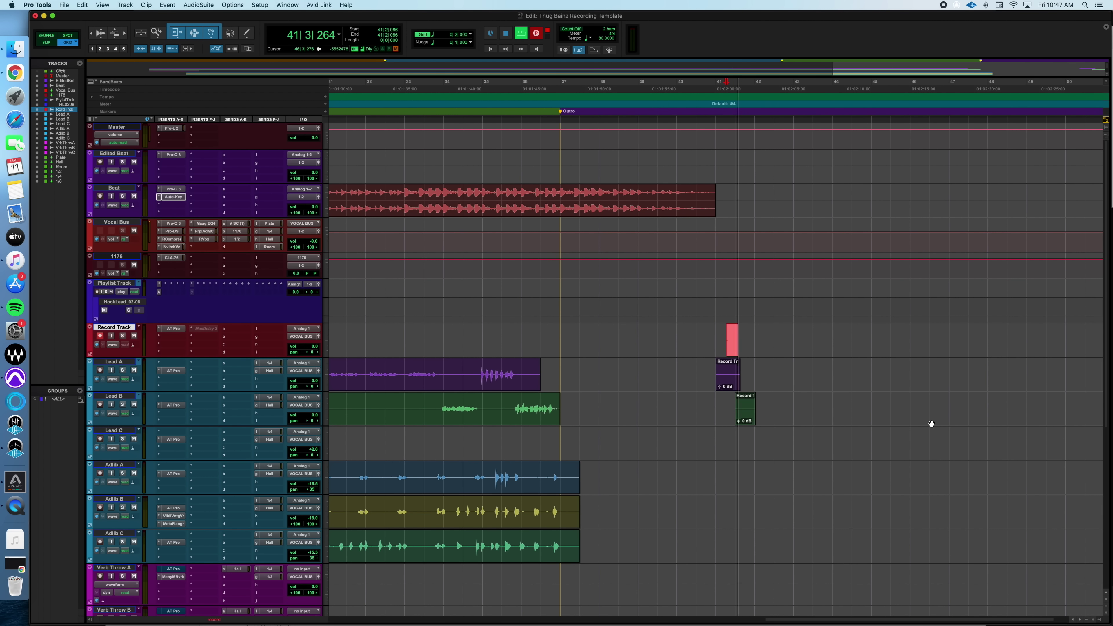
{"action": "key", "text": "space"}
{"action": "left_click_drag", "start_coordinate": [763, 345], "coordinate": [762, 374]}
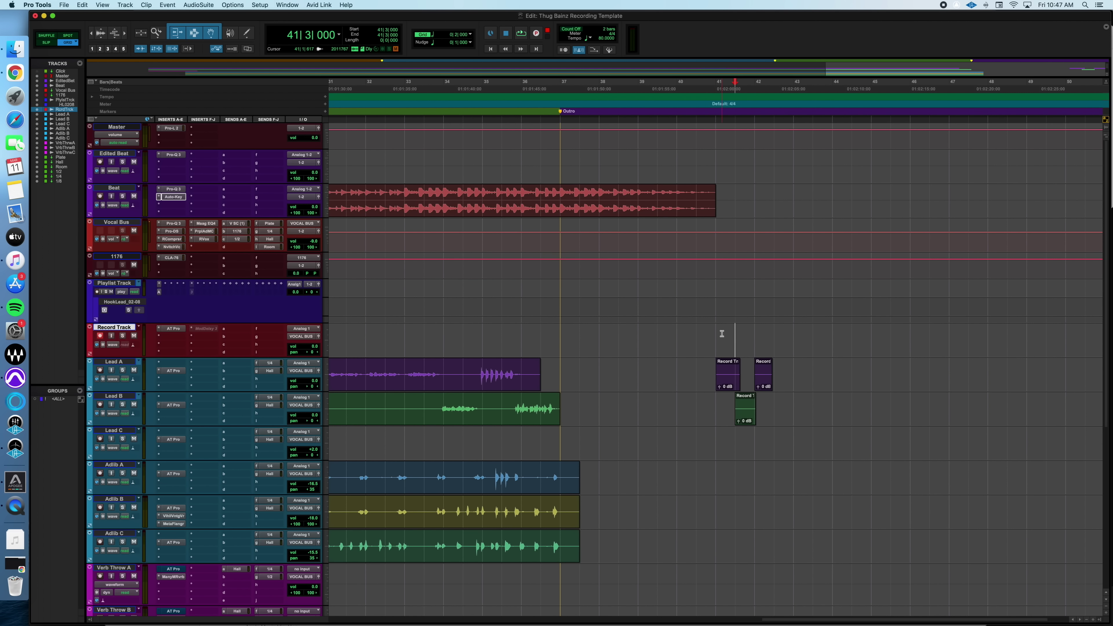
Delete the test takes near bar 41 from Lead A and Lead B, keeping the Record Track armed
{"action": "left_click", "coordinate": [100, 373]}
{"action": "left_click", "coordinate": [99, 336]}
{"action": "left_click_drag", "start_coordinate": [718, 327], "coordinate": [812, 421]}
{"action": "left_click", "coordinate": [715, 329]}
{"action": "left_click_drag", "start_coordinate": [698, 362], "coordinate": [851, 421]}
{"action": "key", "text": "Delete"}
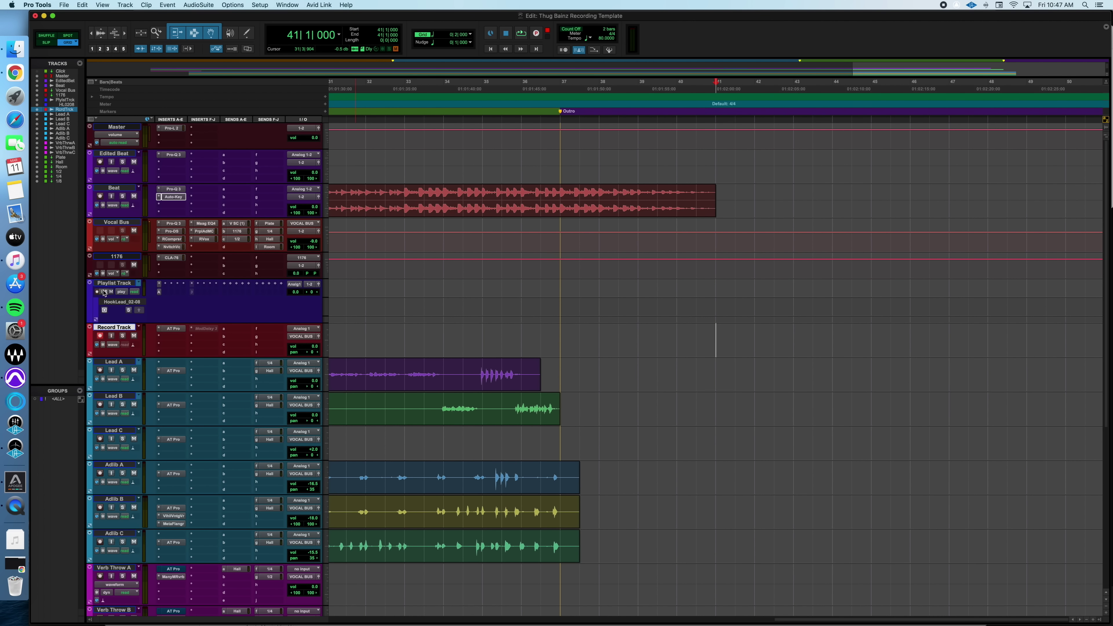
Record a new short take on the Record Track starting at bar 41
{"action": "left_click", "coordinate": [536, 34]}
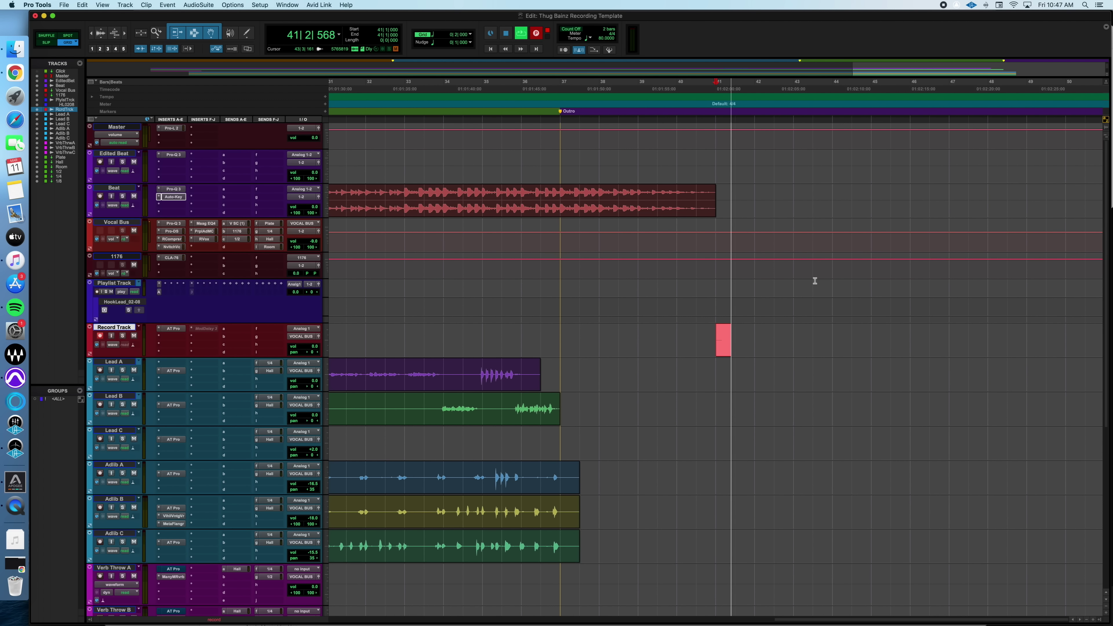
{"action": "key", "text": "space"}
{"action": "left_click_drag", "start_coordinate": [700, 336], "coordinate": [716, 331]}
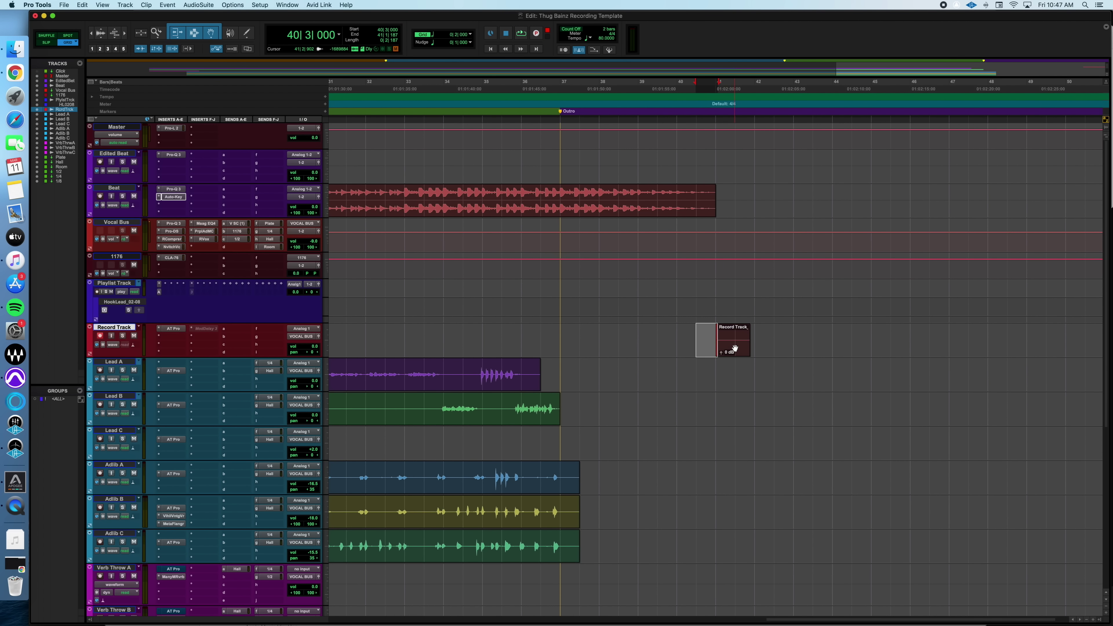
{"action": "key", "text": "Left"}
Show Lead A's playlists and move the new take from the Record Track into its first playlist lane
{"action": "left_click", "coordinate": [113, 379]}
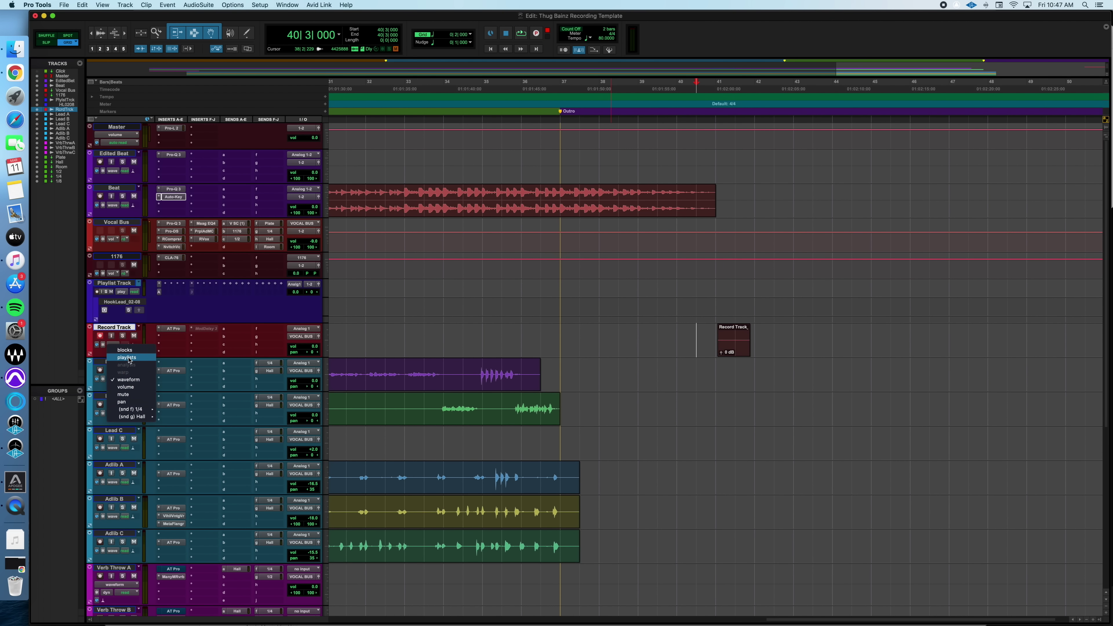
{"action": "left_click", "coordinate": [131, 362]}
{"action": "left_click_drag", "start_coordinate": [735, 352], "coordinate": [735, 405]}
Record another short take on the Record Track from about bar 42 and move it into Lead A's second playlist lane
{"action": "left_click", "coordinate": [758, 360]}
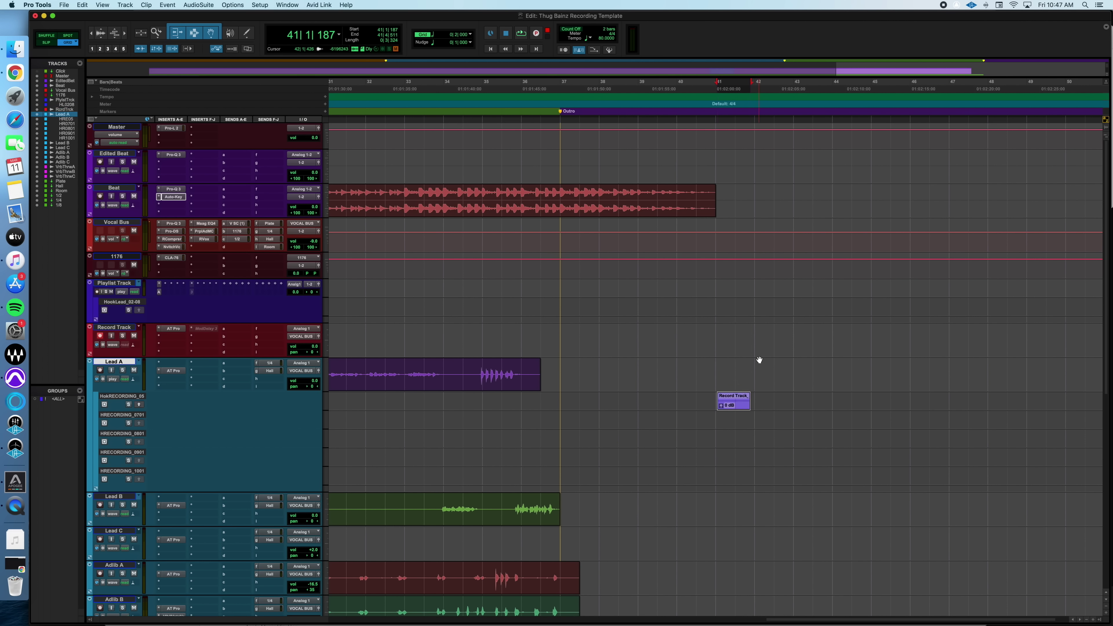
{"action": "key", "text": "space"}
{"action": "key", "text": "space"}
{"action": "left_click_drag", "start_coordinate": [768, 341], "coordinate": [782, 419]}
{"action": "left_click", "coordinate": [109, 396]}
{"action": "left_click", "coordinate": [757, 331]}
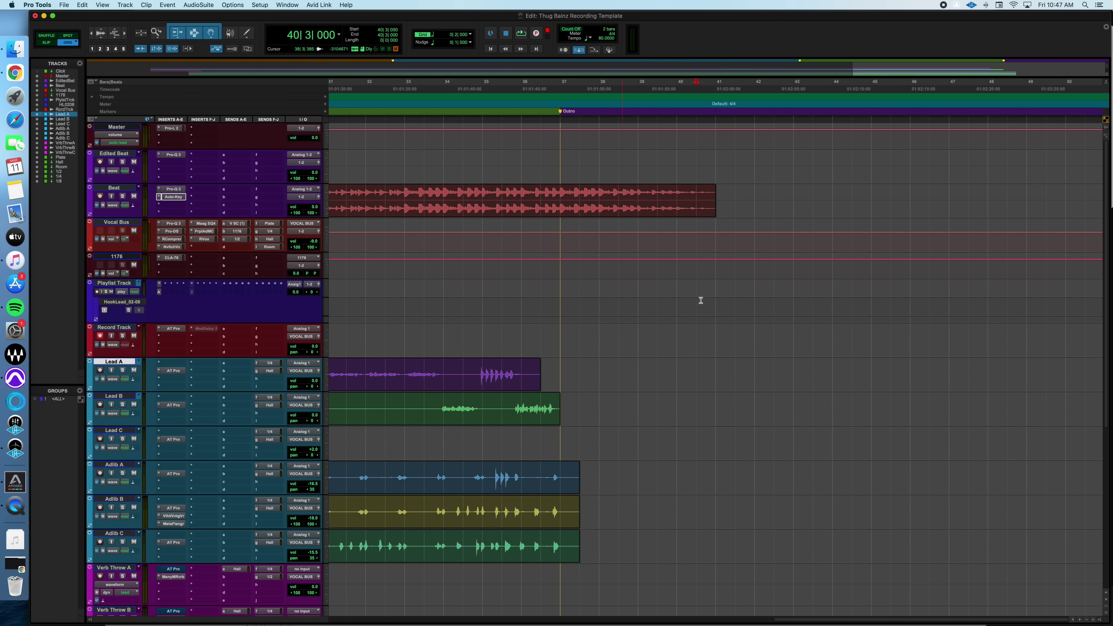
Record a short take on the Record Track from bar 41 and move it into the Playlist Track's first lane
{"action": "left_click", "coordinate": [724, 330]}
{"action": "key", "text": "super+space"}
{"action": "key", "text": "space"}
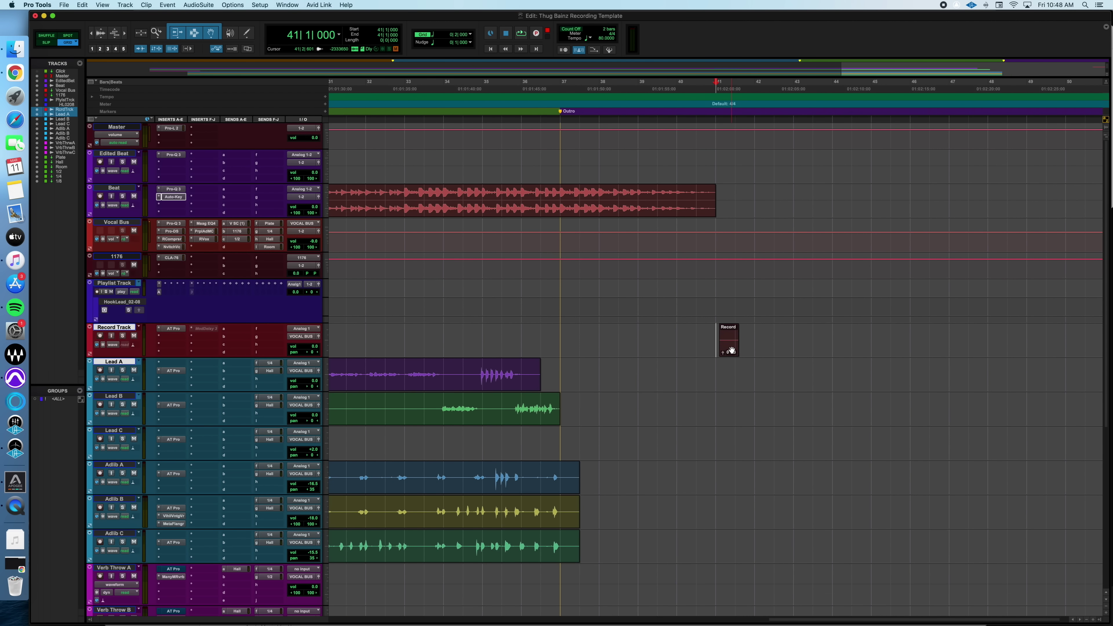
{"action": "left_click_drag", "start_coordinate": [731, 350], "coordinate": [732, 313]}
Record a second take on the Record Track from bar 41 and add it to the Playlist Track as a new playlist lane
{"action": "key", "text": "super+space"}
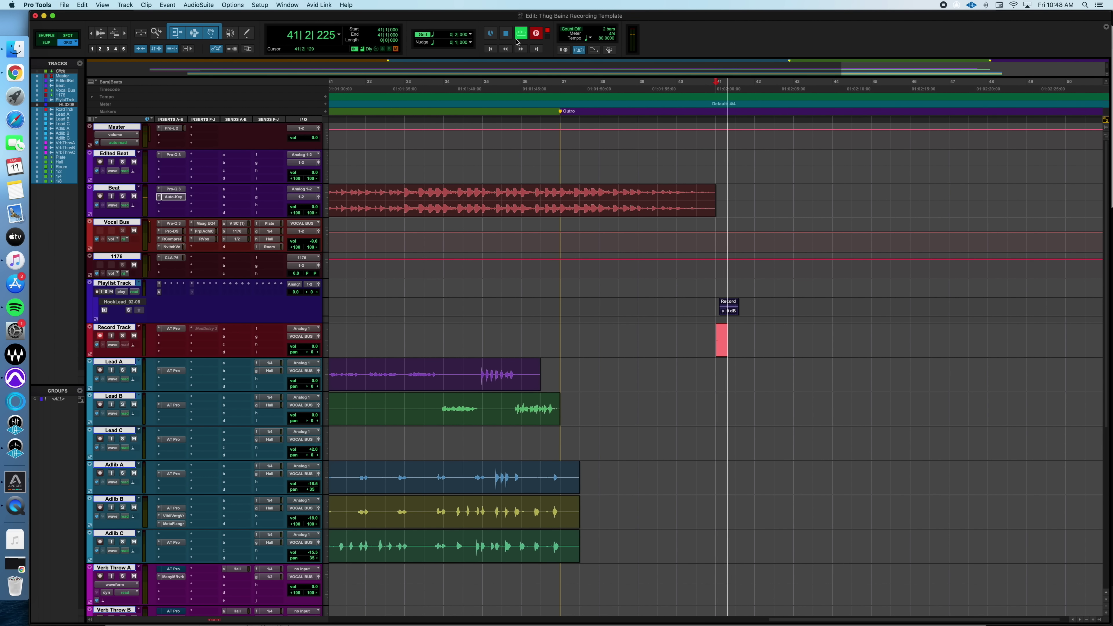
{"action": "key", "text": "space"}
{"action": "left_click_drag", "start_coordinate": [745, 339], "coordinate": [745, 310]}
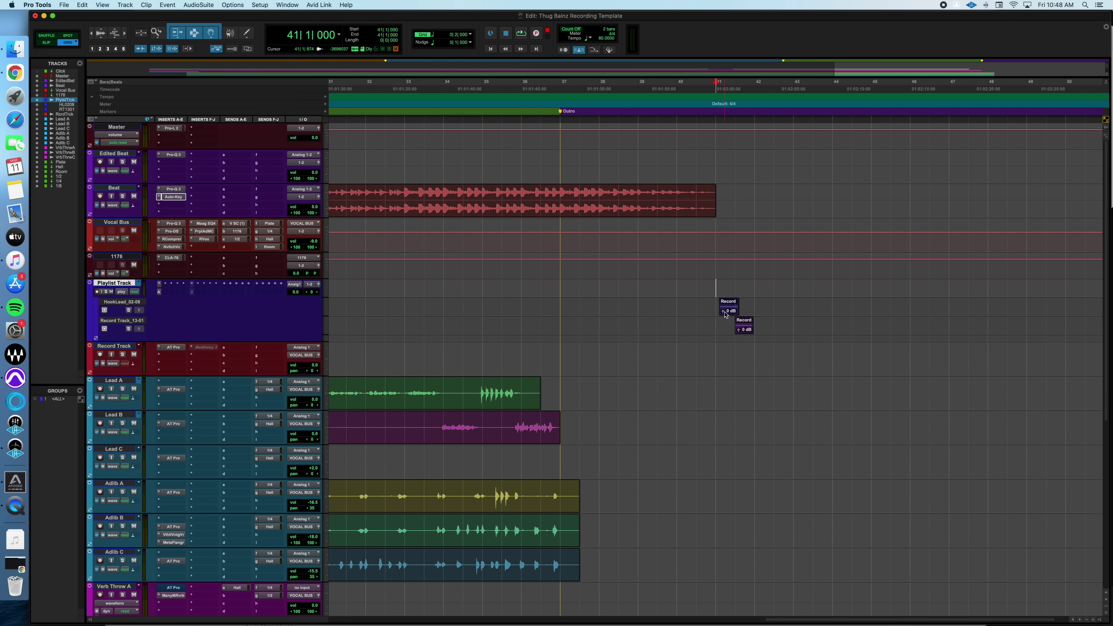
Select each of the two takes in the Playlist Track's lanes in turn, then place the cursor at bar 41
{"action": "left_click", "coordinate": [744, 326]}
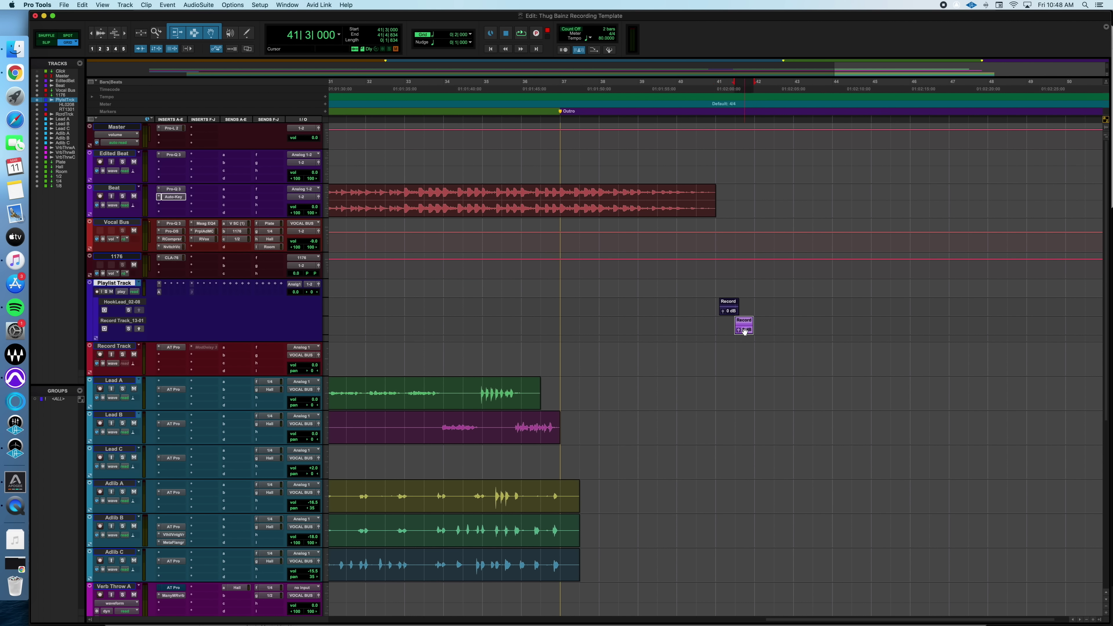
{"action": "mouse_move", "coordinate": [728, 311]}
{"action": "left_mouse_down"}
{"action": "mouse_move", "coordinate": [731, 359]}
{"action": "mouse_move", "coordinate": [728, 311]}
{"action": "left_mouse_up"}
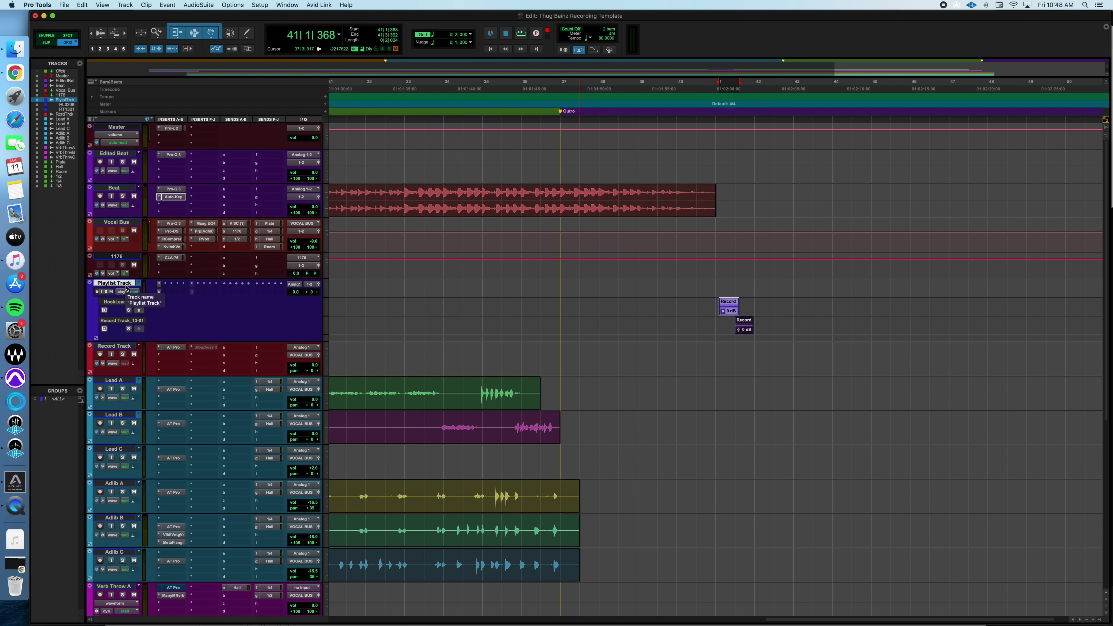
{"action": "left_click", "coordinate": [708, 299]}
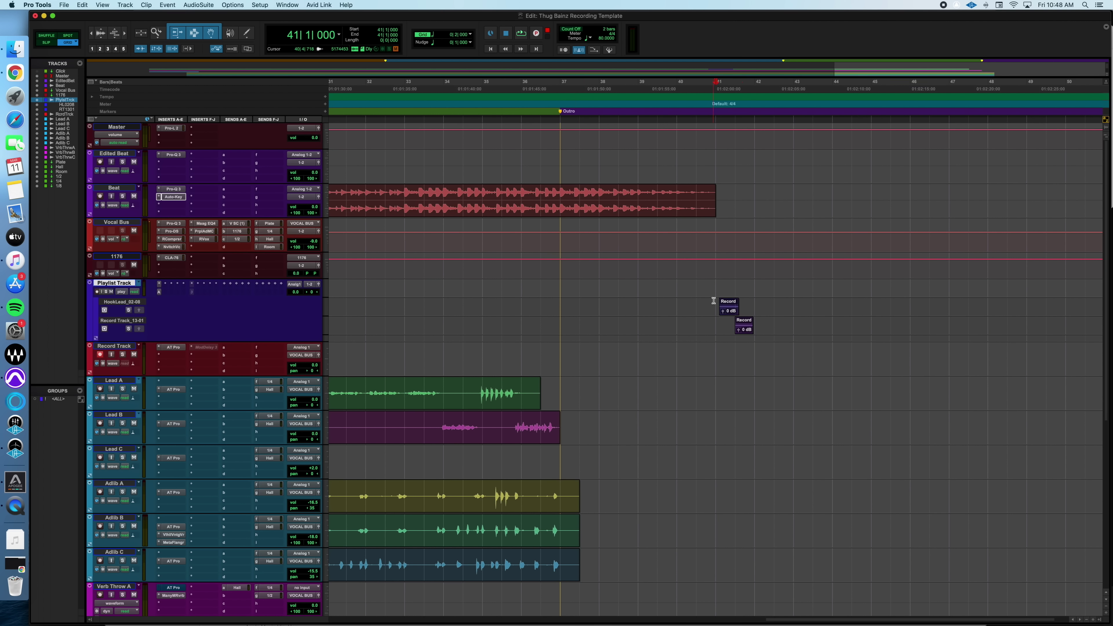
Highlight the Lead A phrase starting at bar 35 beat 3, and show the matching range on Verb Throw A
{"action": "scroll", "coordinate": [136, 351], "scroll_direction": "down", "scroll_amount": 2}
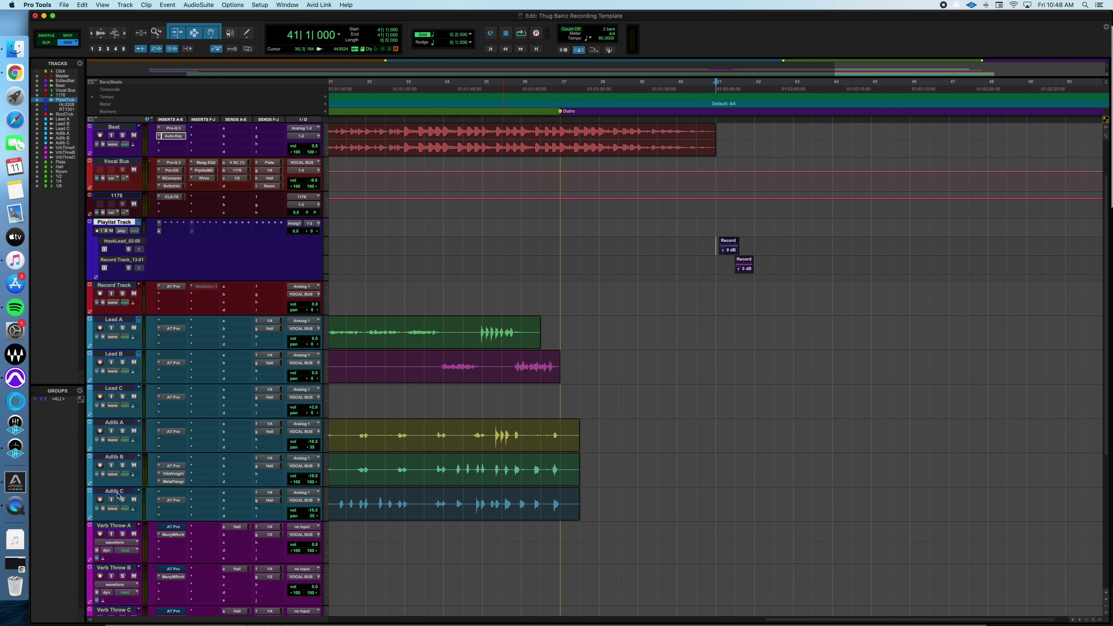
{"action": "scroll", "coordinate": [196, 428], "scroll_direction": "down", "scroll_amount": 4}
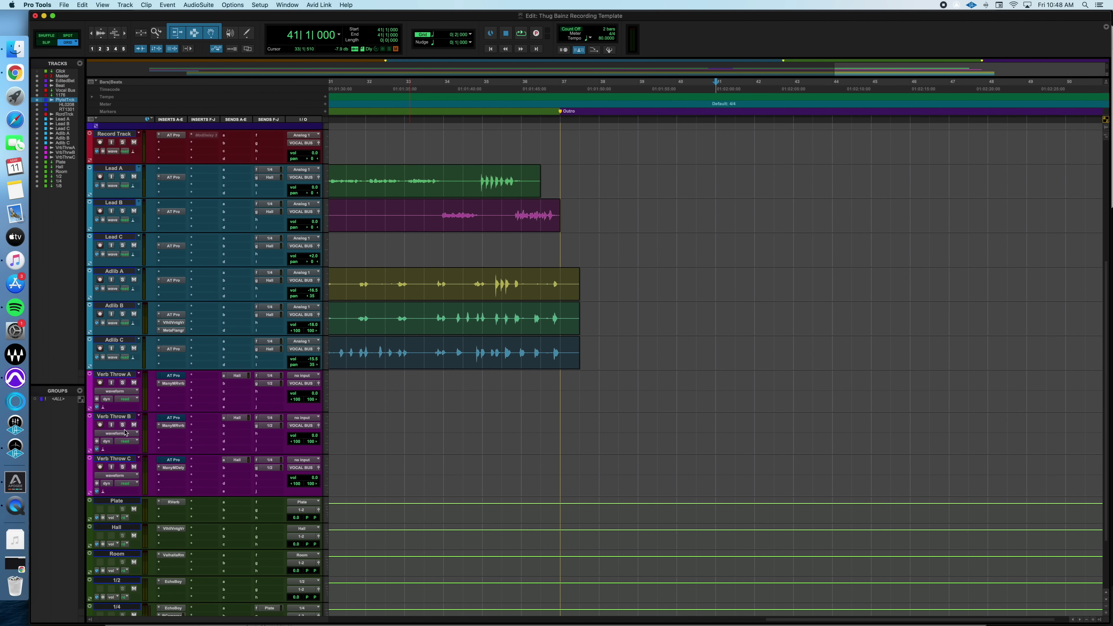
{"action": "scroll", "coordinate": [124, 466], "scroll_direction": "down", "scroll_amount": 1}
{"action": "left_click_drag", "start_coordinate": [502, 171], "coordinate": [521, 172]}
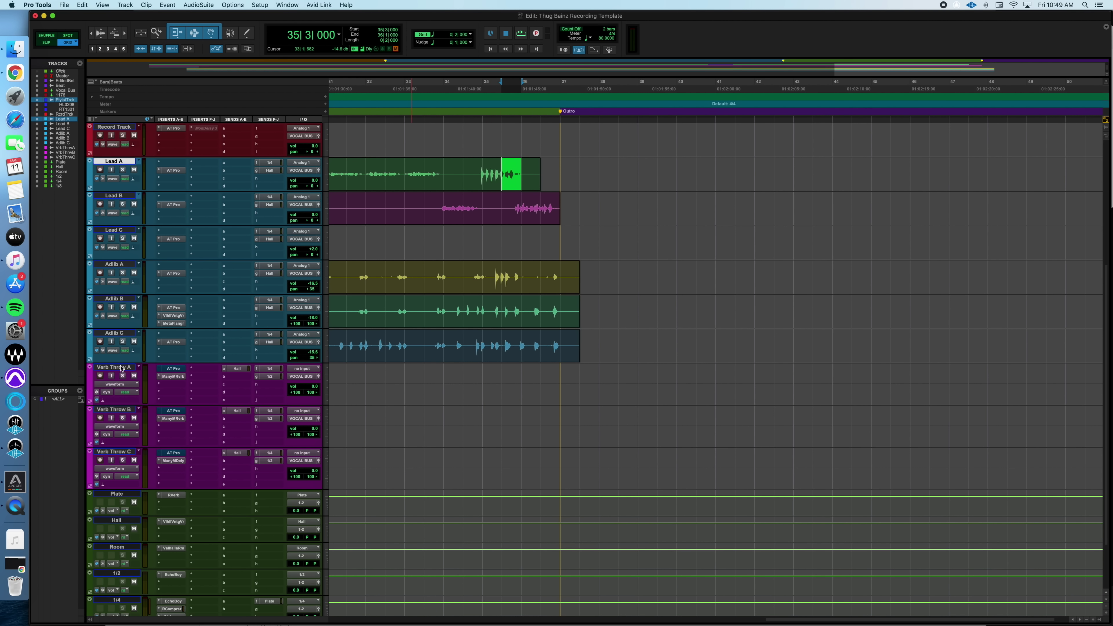
{"action": "left_click", "coordinate": [121, 368]}
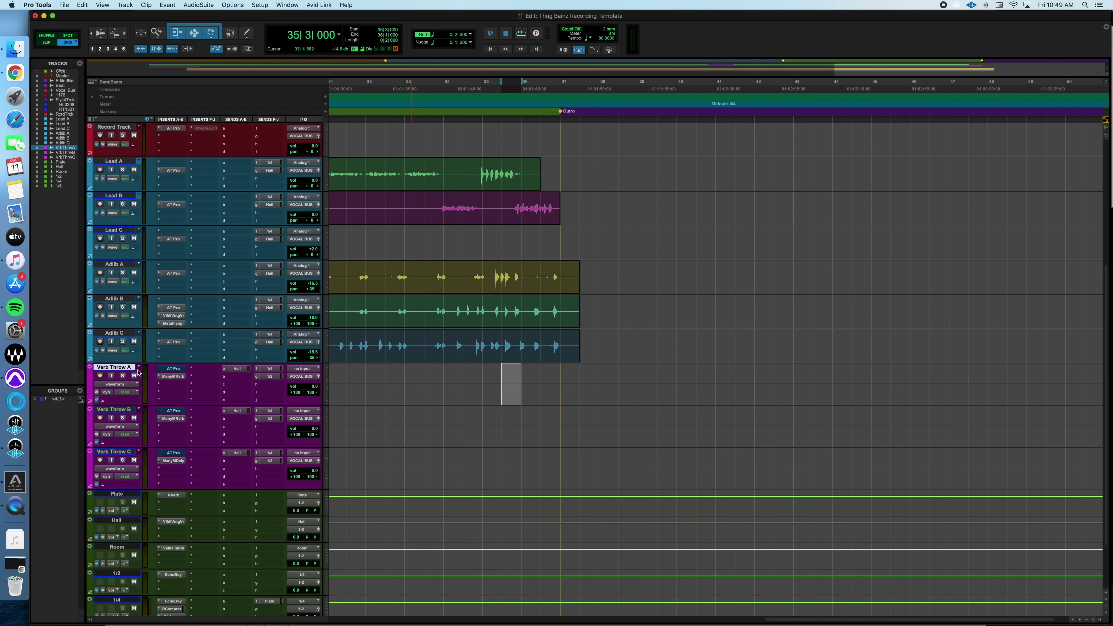
{"action": "left_click", "coordinate": [503, 384]}
{"action": "left_click", "coordinate": [114, 451]}
{"action": "left_click", "coordinate": [112, 370], "text": "shift"}
{"action": "left_click", "coordinate": [498, 372]}
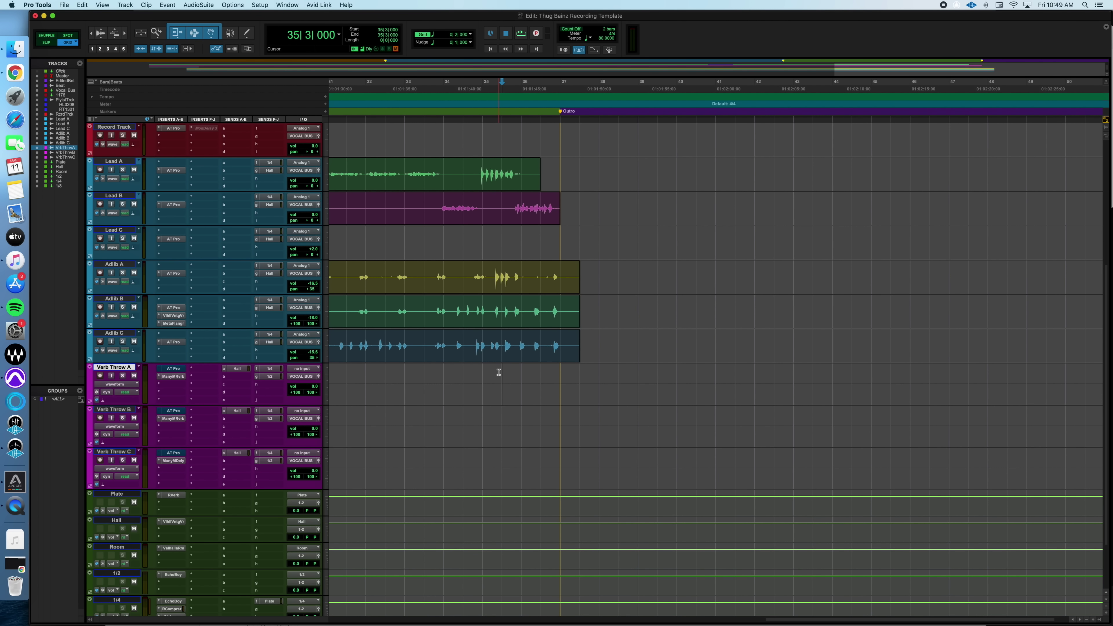
Go through the effects return tracks: Plate, Hall and Room reverbs, and the 1/2, 1/4 and 1/8 delays
{"action": "scroll", "coordinate": [498, 372], "scroll_direction": "down", "scroll_amount": 3}
{"action": "left_click", "coordinate": [116, 427]}
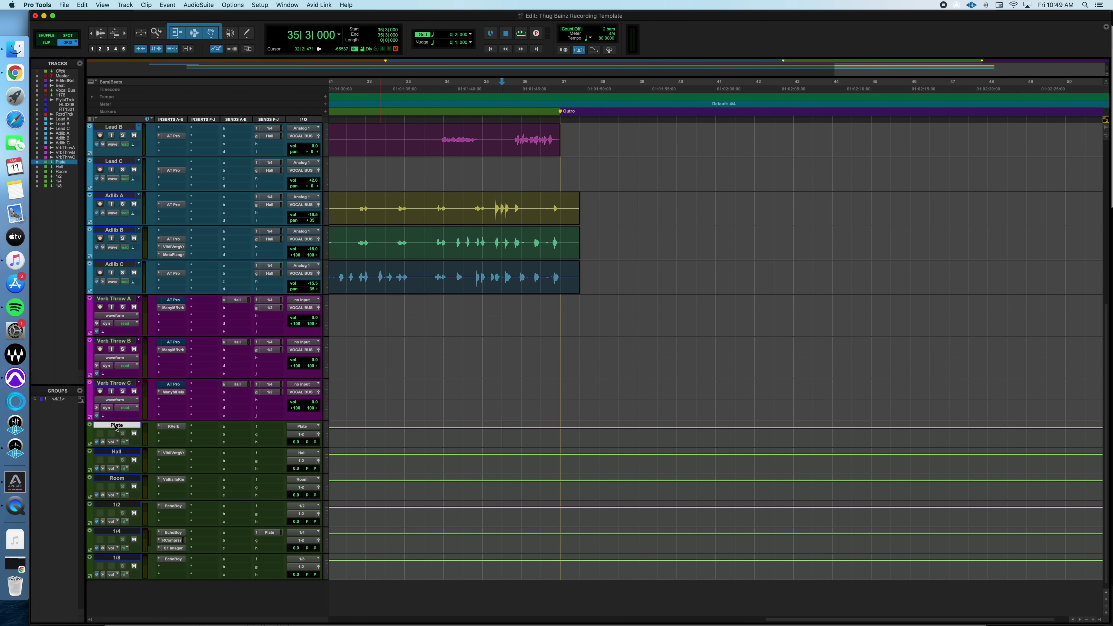
{"action": "left_click", "coordinate": [123, 451]}
{"action": "left_click", "coordinate": [121, 478]}
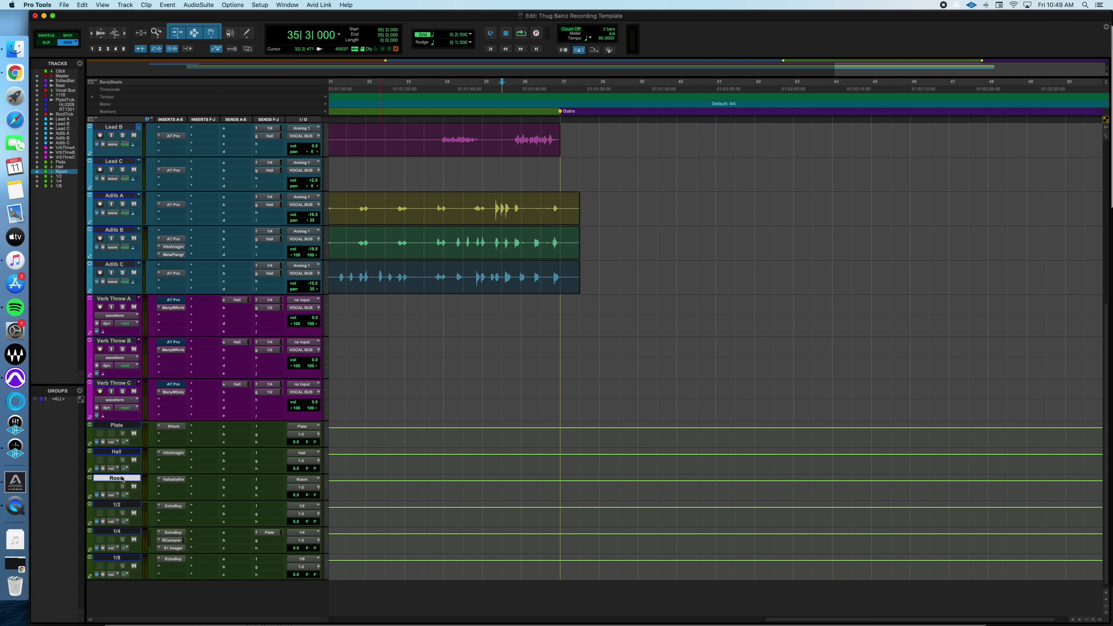
{"action": "left_click", "coordinate": [129, 504]}
{"action": "scroll", "coordinate": [128, 517], "scroll_direction": "down", "scroll_amount": 1}
{"action": "left_click", "coordinate": [125, 551], "text": "shift"}
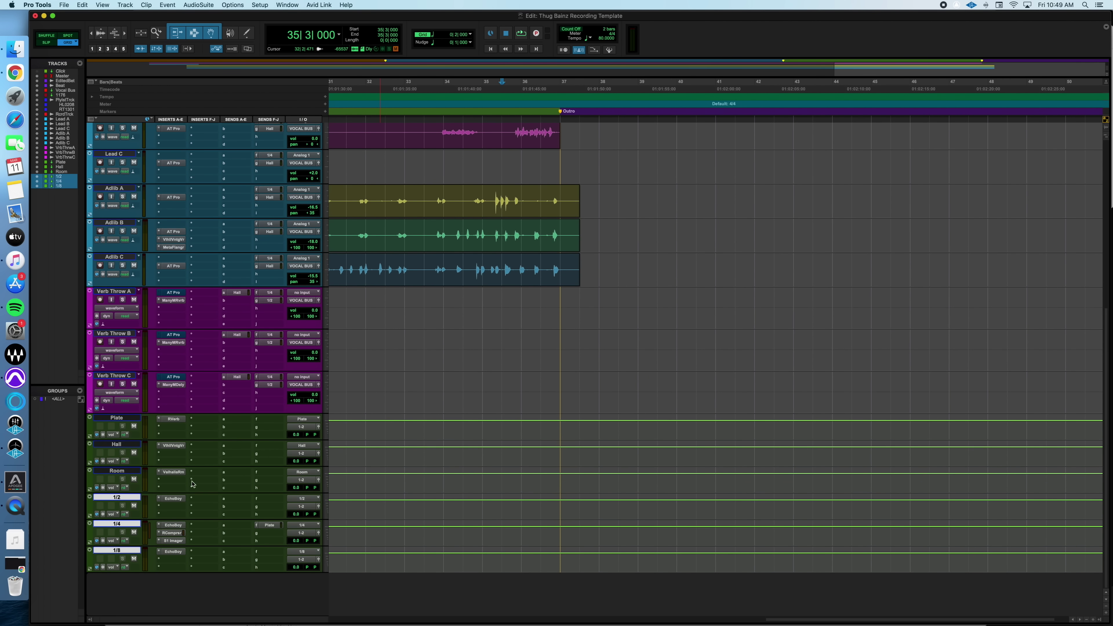
{"action": "left_click", "coordinate": [113, 473]}
{"action": "scroll", "coordinate": [187, 462], "scroll_direction": "up", "scroll_amount": 10}
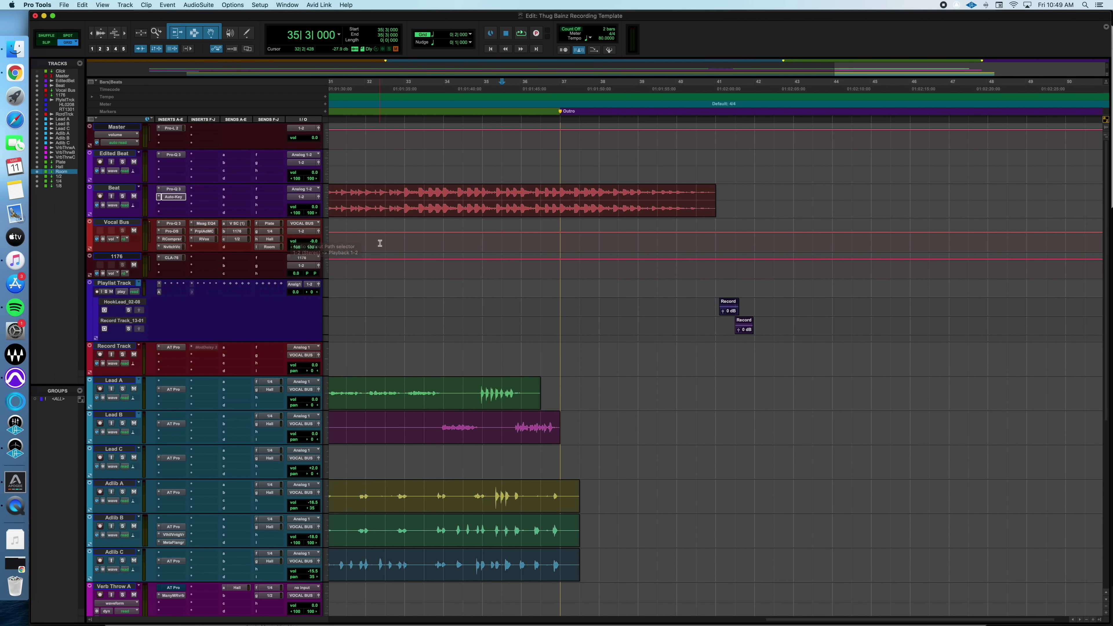
{"action": "left_click", "coordinate": [442, 240]}
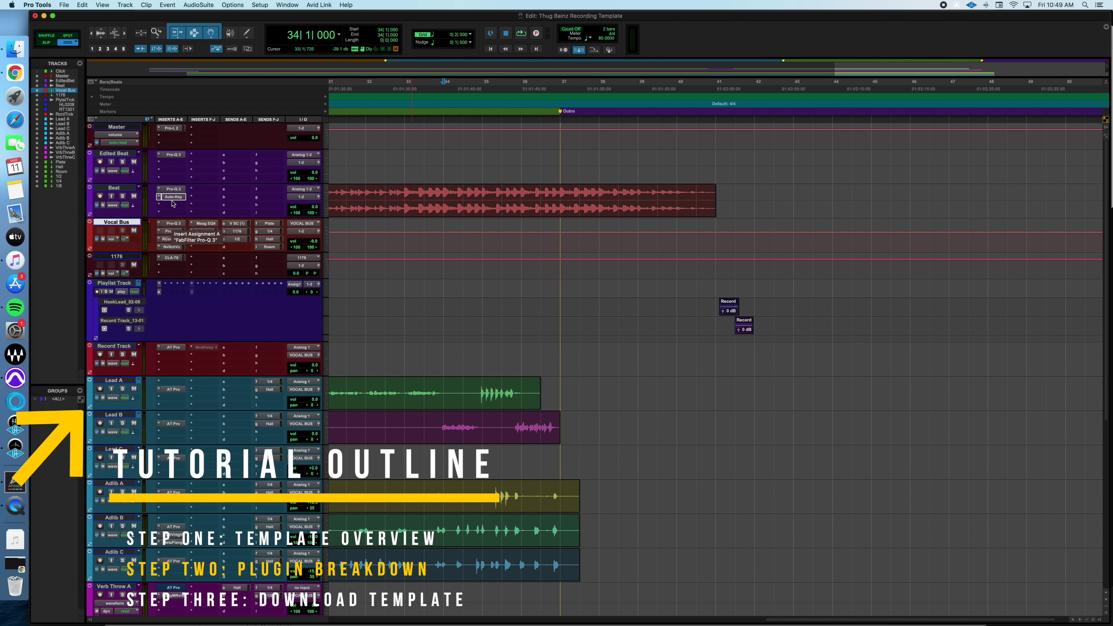
On the Beat track's Pro-Q 3, add a bell cut of about 1.6 dB near 48 Hz and try a high-shelf band
{"action": "left_click", "coordinate": [175, 189]}
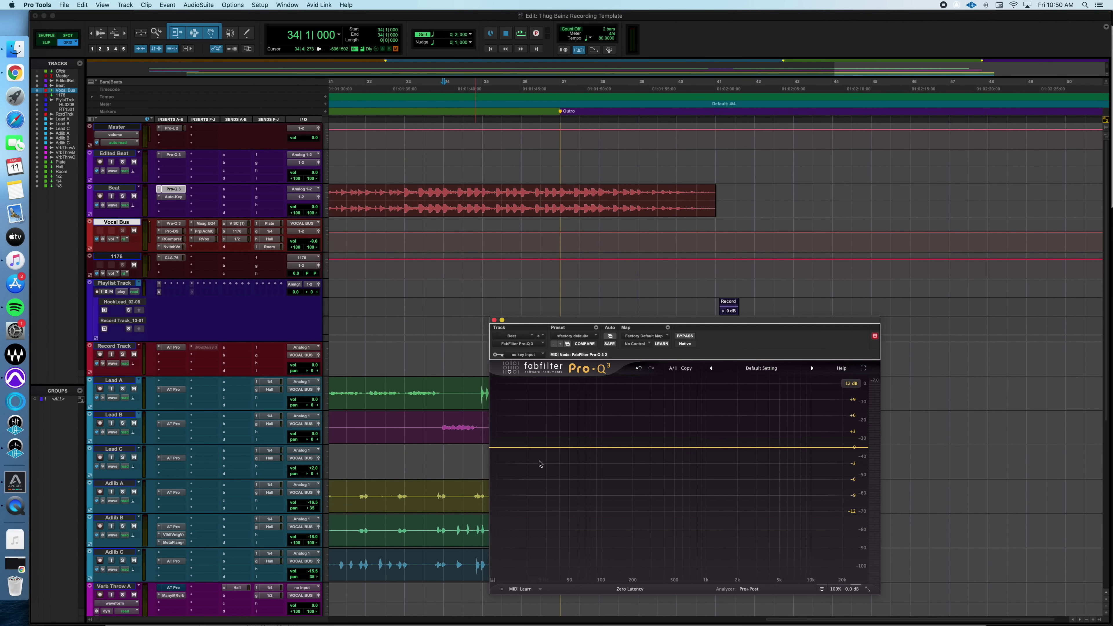
{"action": "left_click", "coordinate": [552, 447]}
{"action": "left_click_drag", "start_coordinate": [552, 447], "coordinate": [569, 459]}
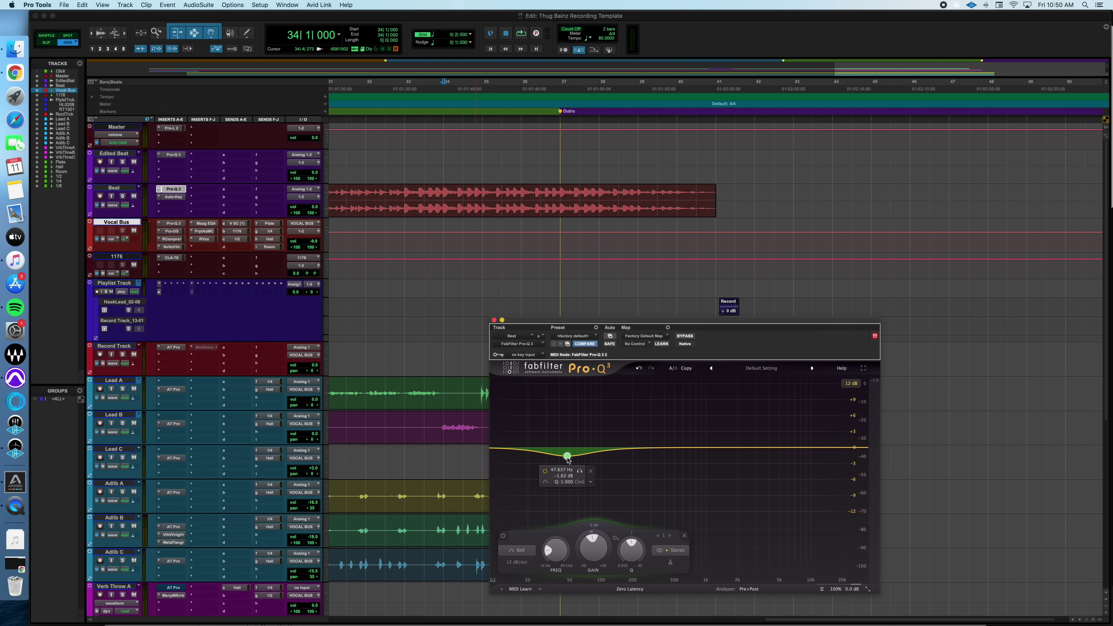
{"action": "left_click", "coordinate": [818, 447]}
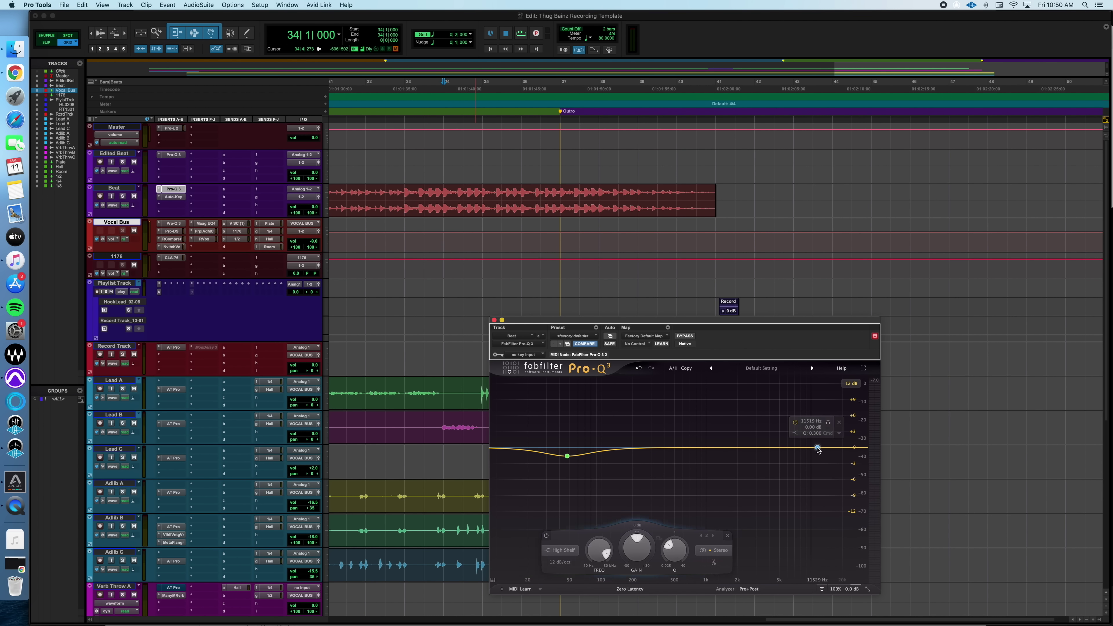
{"action": "left_click_drag", "start_coordinate": [818, 449], "coordinate": [778, 447]}
{"action": "right_click", "coordinate": [812, 451]}
{"action": "left_click", "coordinate": [832, 522]}
Examine the Auto-Key plugin on the Beat track and the AT Pro insert on Lead A, then close the plugin window
{"action": "left_click", "coordinate": [181, 202]}
{"action": "left_click", "coordinate": [180, 200]}
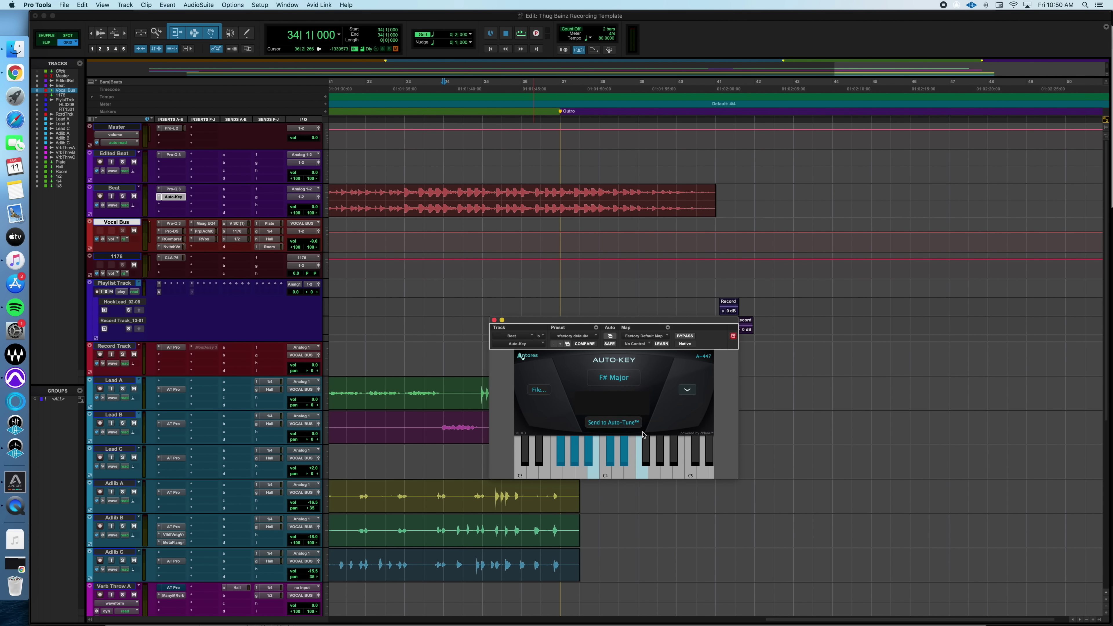
{"action": "left_click", "coordinate": [173, 389]}
{"action": "left_click", "coordinate": [494, 320]}
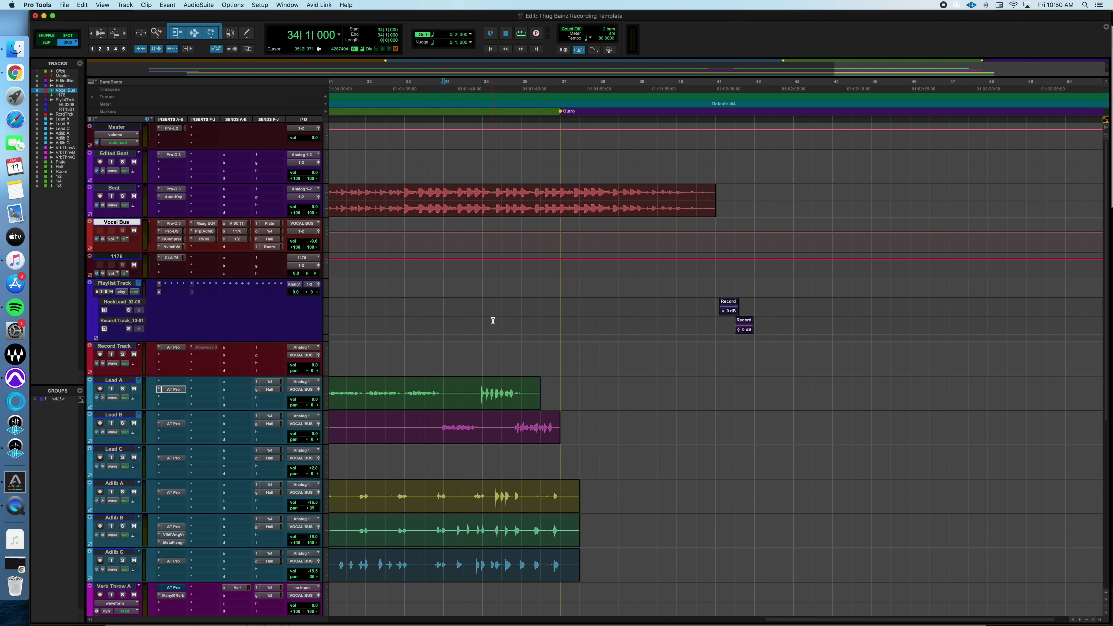
Inspect the Pro-L 2 limiter on the Master and the Pro-Q 3 EQ bands on the Vocal Bus
{"action": "left_click", "coordinate": [171, 128]}
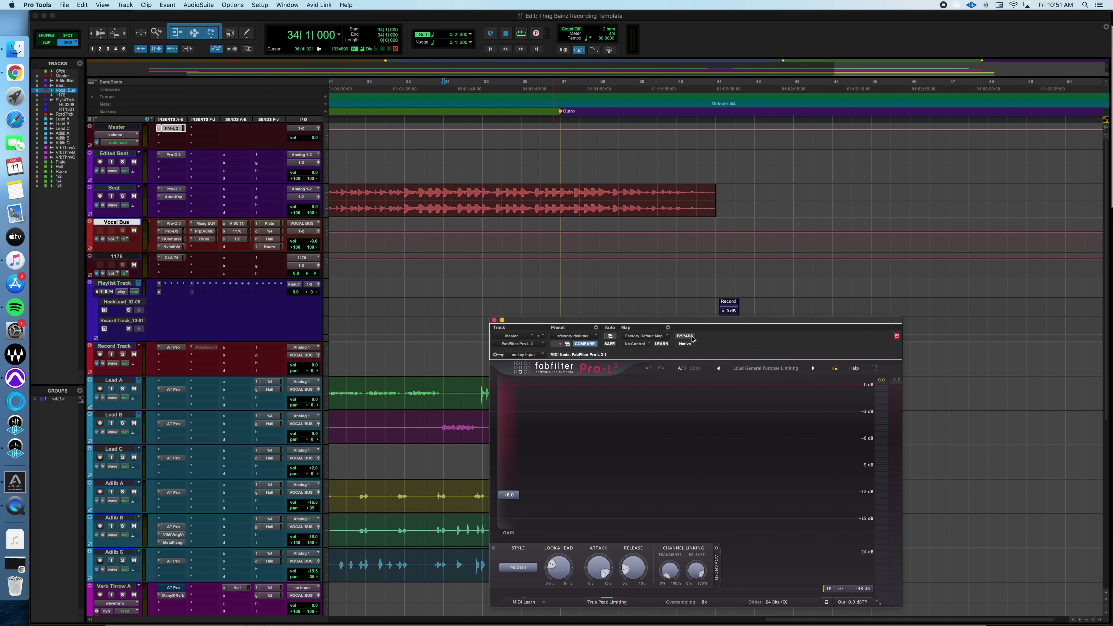
{"action": "left_click", "coordinate": [516, 335]}
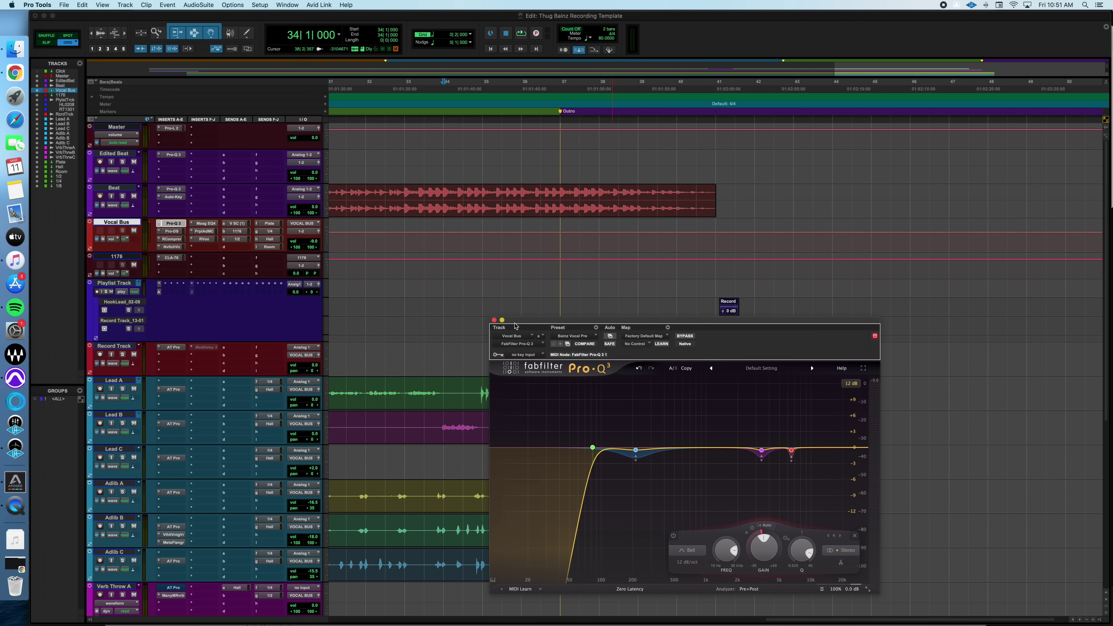
{"action": "mouse_move", "coordinate": [674, 464]}
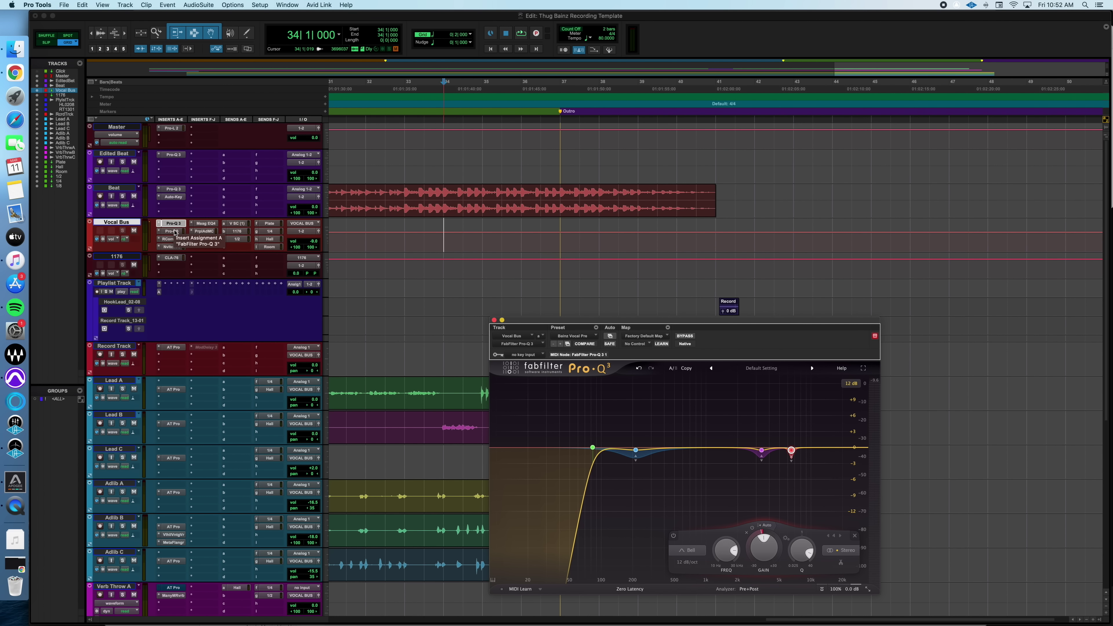
{"action": "left_click", "coordinate": [173, 231]}
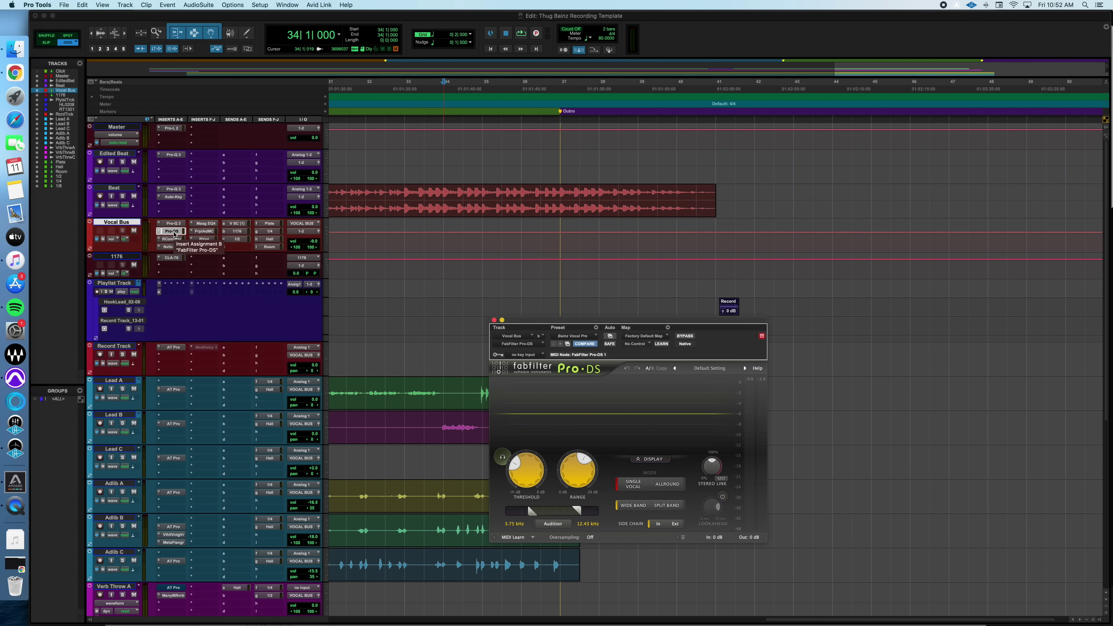
{"action": "left_click", "coordinate": [173, 223]}
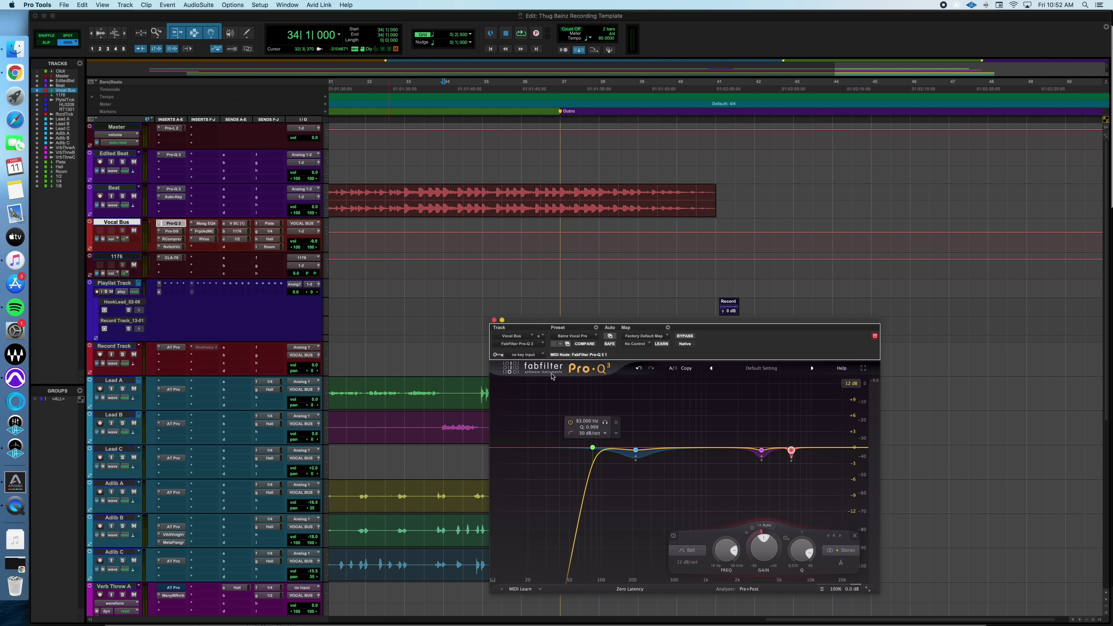
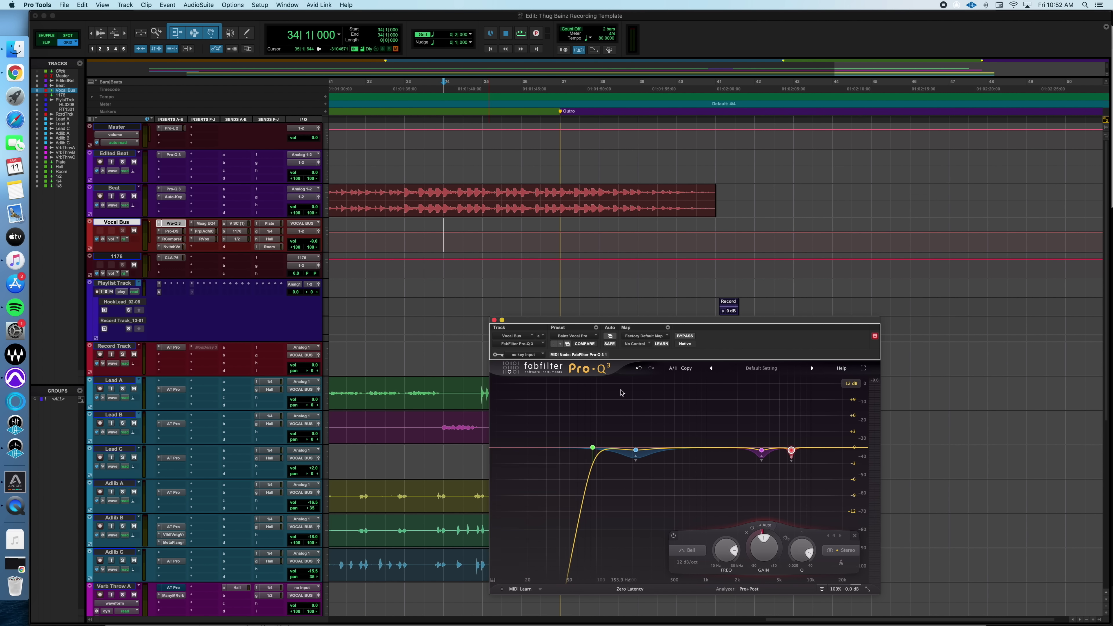
{"action": "mouse_move", "coordinate": [560, 444]}
{"action": "mouse_move", "coordinate": [635, 454]}
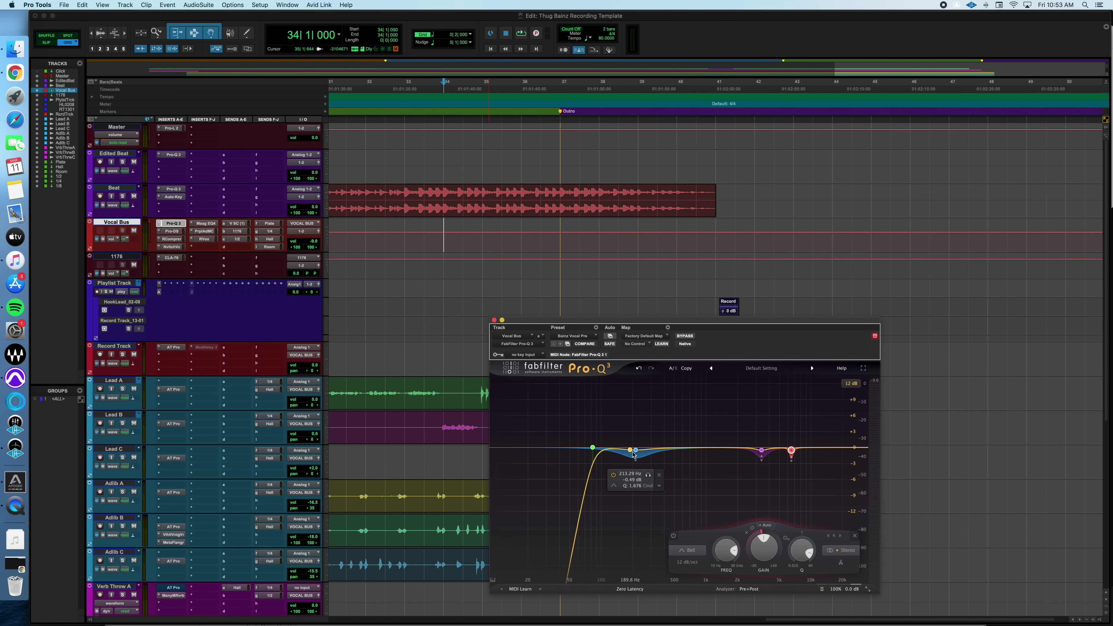
{"action": "mouse_move", "coordinate": [761, 451]}
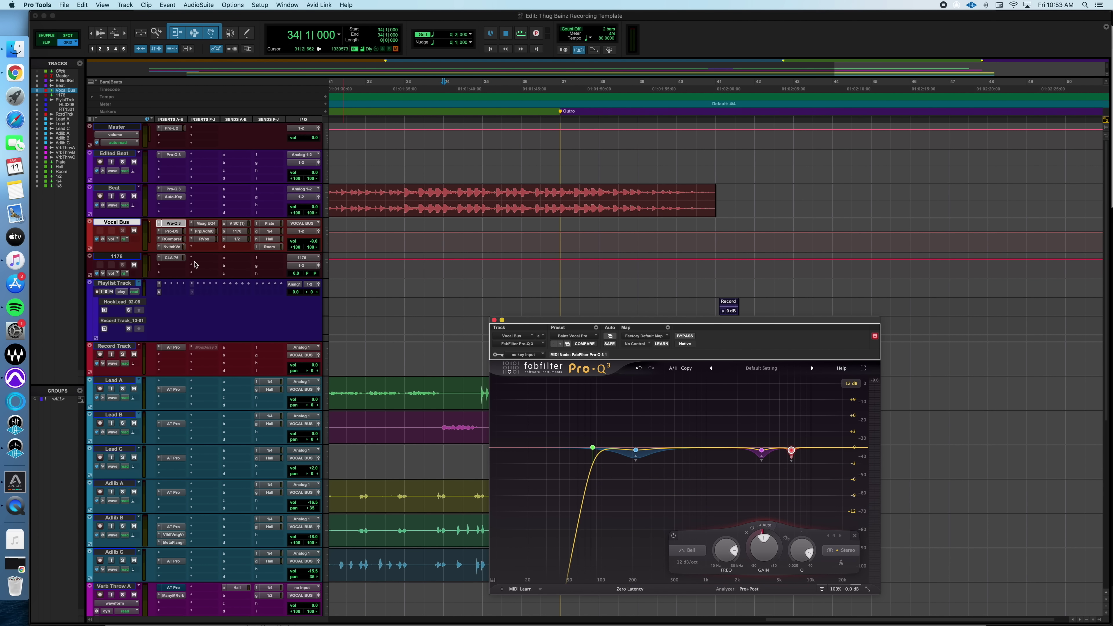
Examine the Vocal Bus dynamics chain from Pro-DS through RCompressor to the Vocal Enhancer
{"action": "left_click", "coordinate": [172, 232]}
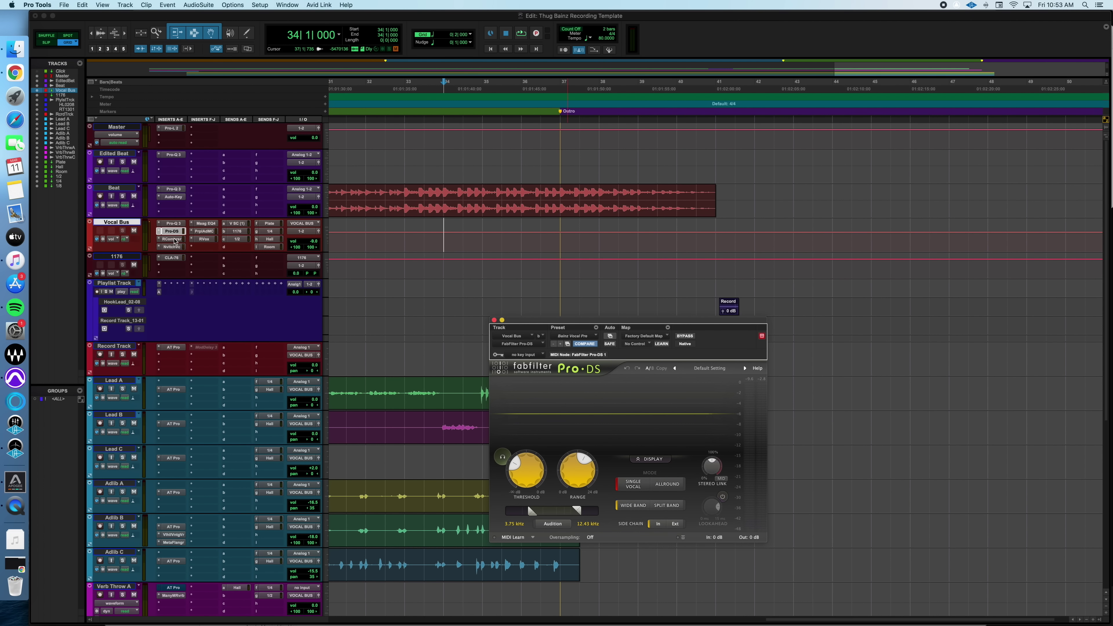
{"action": "left_click", "coordinate": [173, 239]}
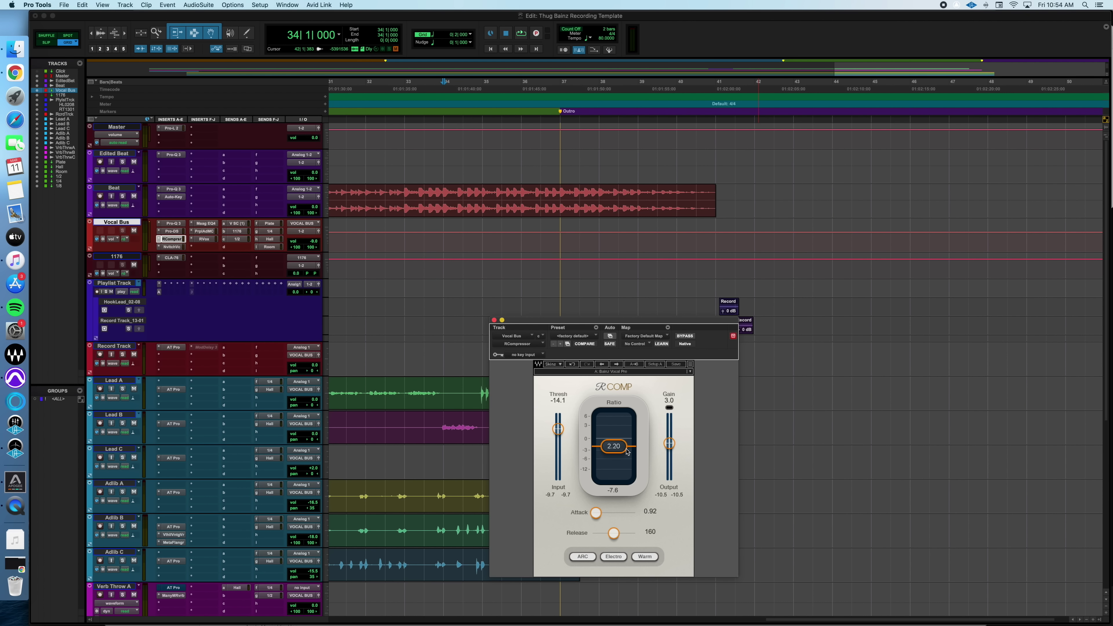
{"action": "left_click", "coordinate": [171, 247]}
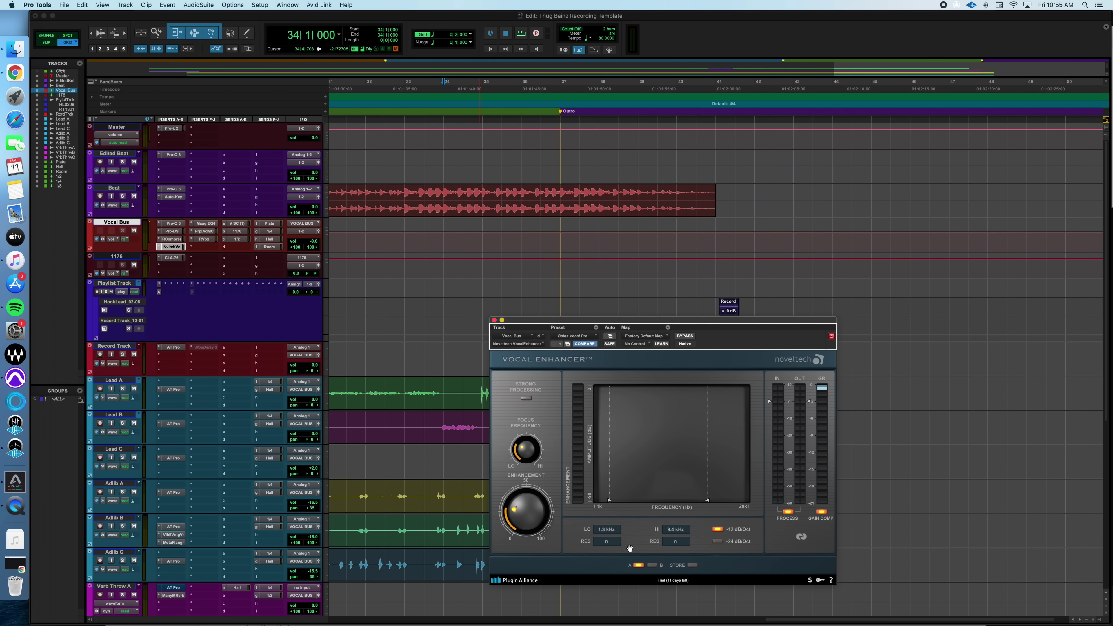
Review the Vocal Bus's second insert group: the Maag EQ4 knobs, the Purple Audio MC77 and RVox
{"action": "left_click", "coordinate": [206, 223]}
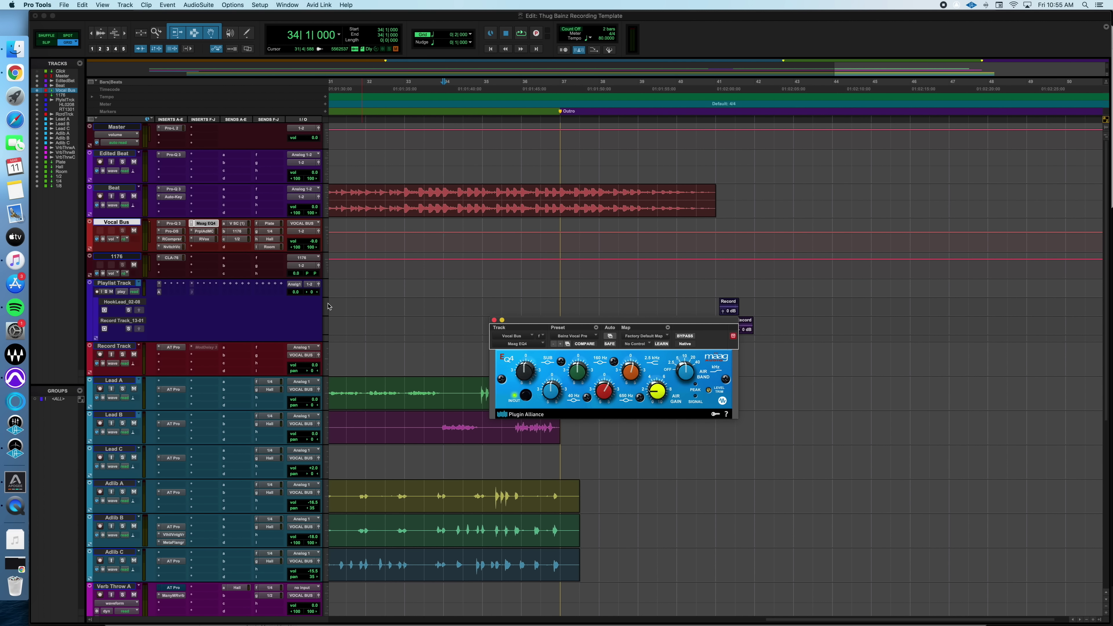
{"action": "mouse_move", "coordinate": [614, 392]}
{"action": "mouse_move", "coordinate": [632, 376]}
{"action": "mouse_move", "coordinate": [657, 389]}
{"action": "left_click", "coordinate": [204, 231]}
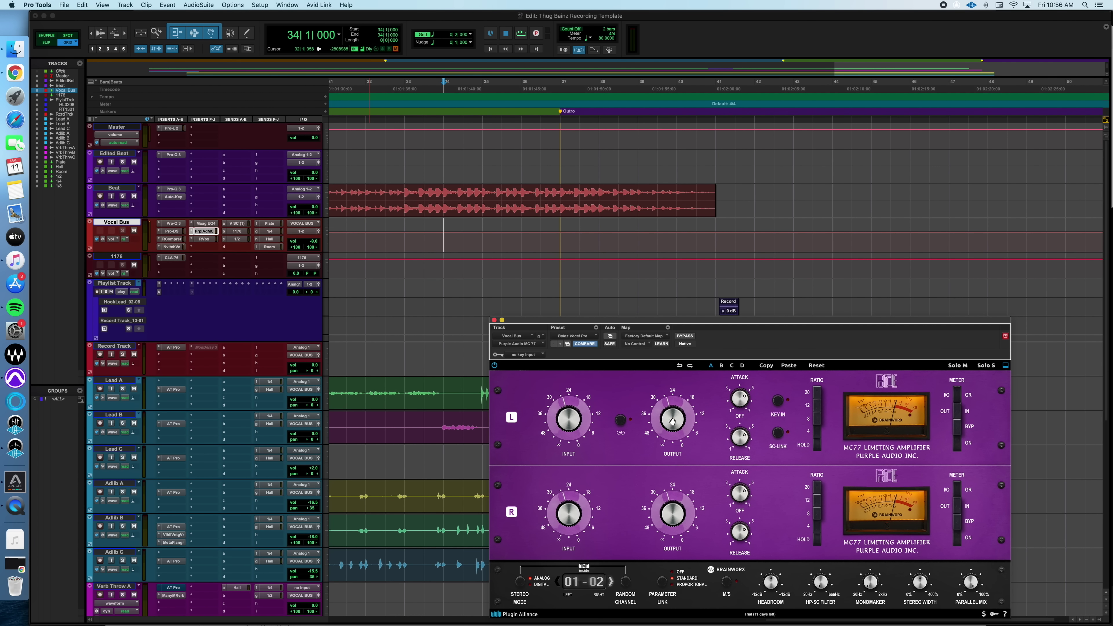
{"action": "left_click", "coordinate": [205, 238]}
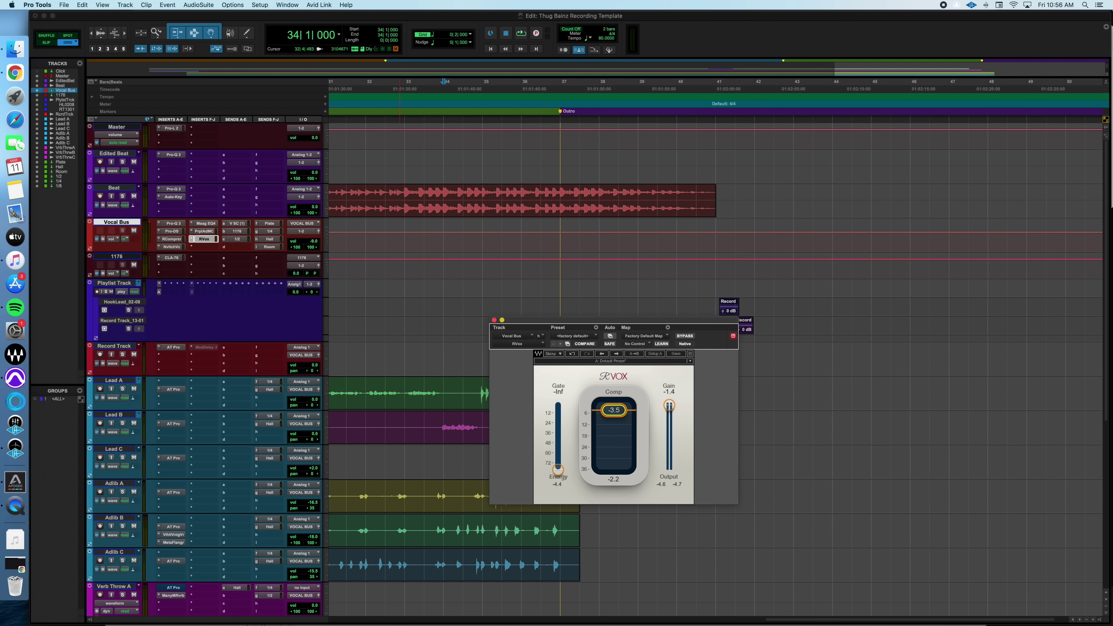
Close the RVox window and inspect the Vocal Bus's V SC (1) send, looking over the return tracks
{"action": "left_click_drag", "start_coordinate": [613, 409], "coordinate": [613, 408]}
{"action": "left_click", "coordinate": [494, 320]}
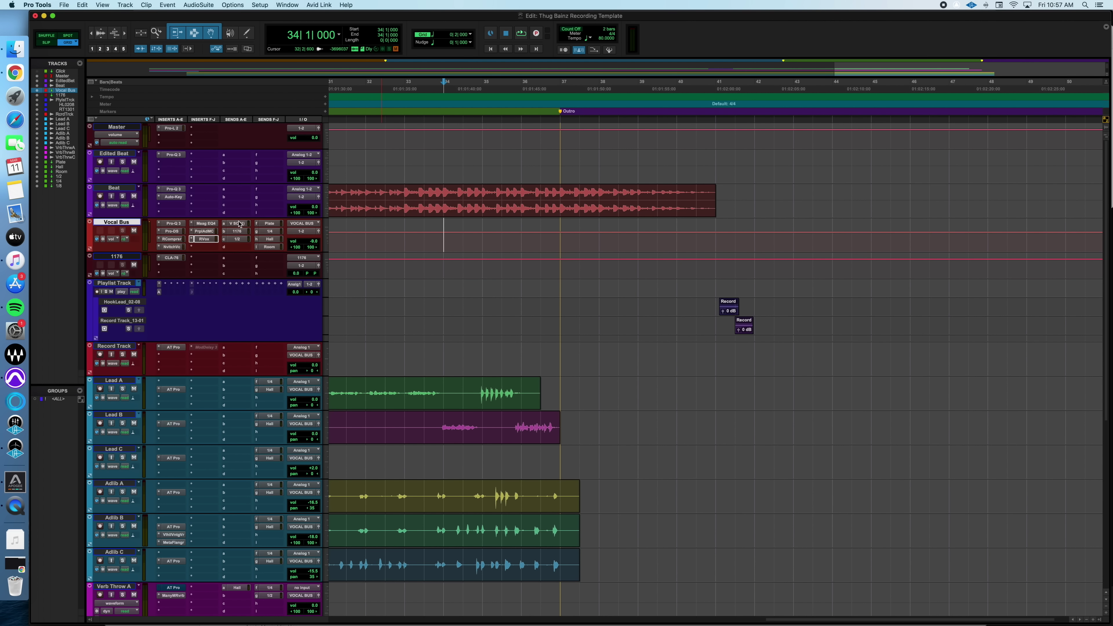
{"action": "left_click", "coordinate": [236, 224]}
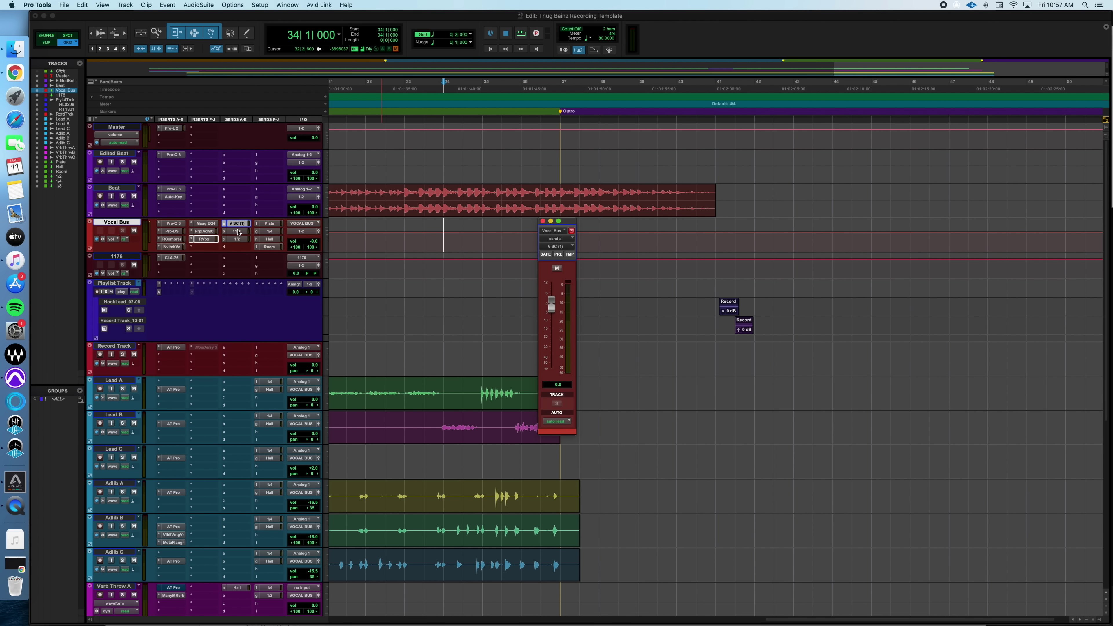
{"action": "scroll", "coordinate": [219, 316], "scroll_direction": "down", "scroll_amount": 8}
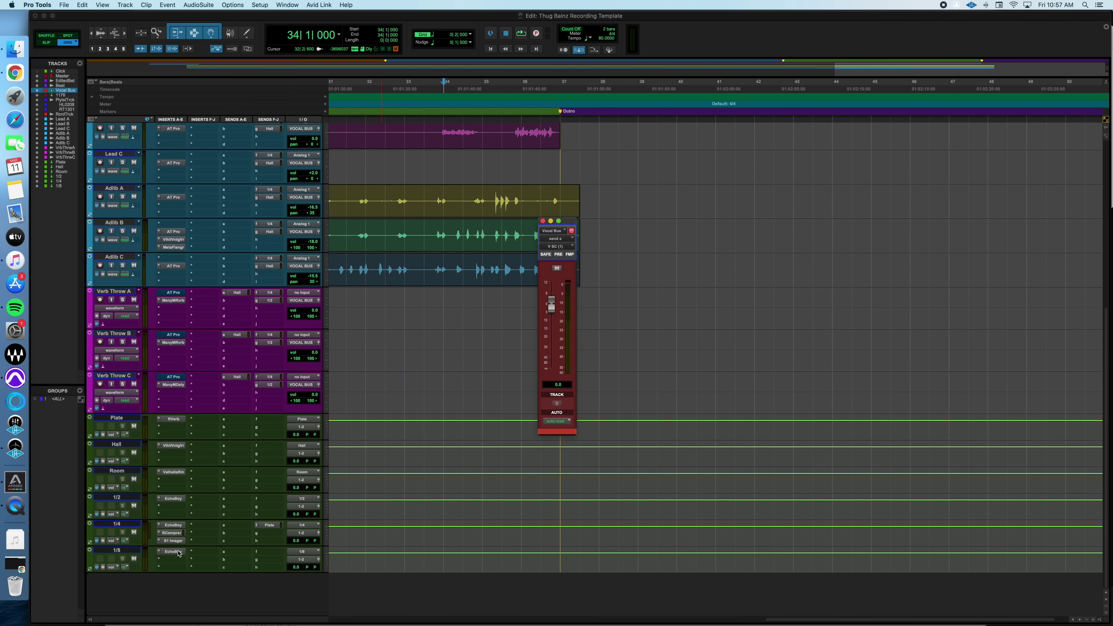
{"action": "scroll", "coordinate": [192, 538], "scroll_direction": "up", "scroll_amount": 8}
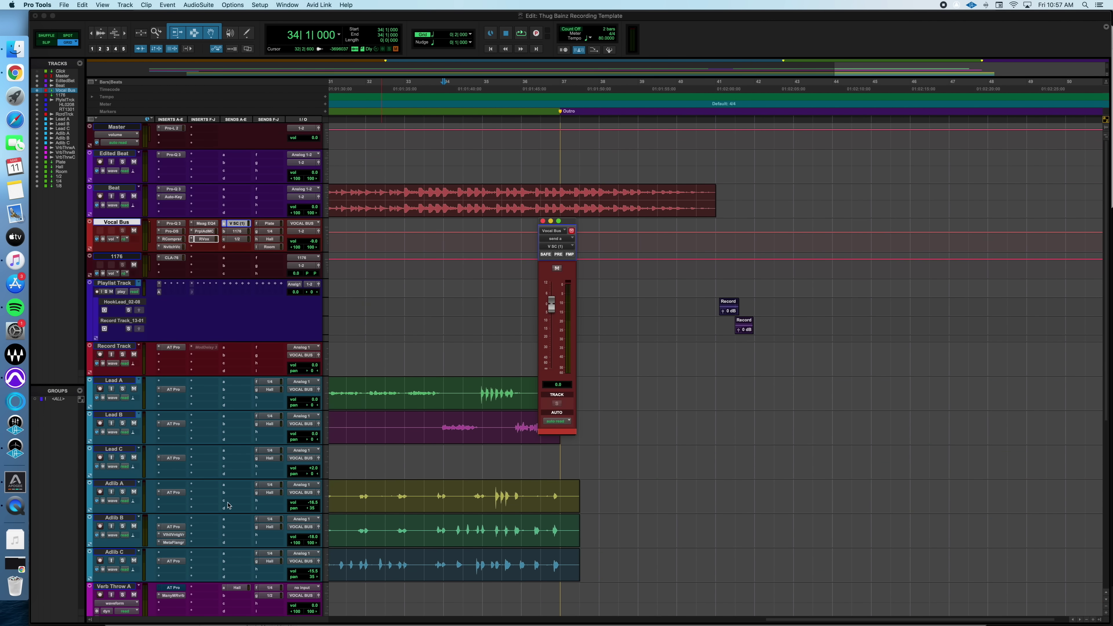
Inspect the Vocal Bus's 1176 send and the CLA-76 compressor on the 1176 track, closing both windows
{"action": "left_click", "coordinate": [237, 232]}
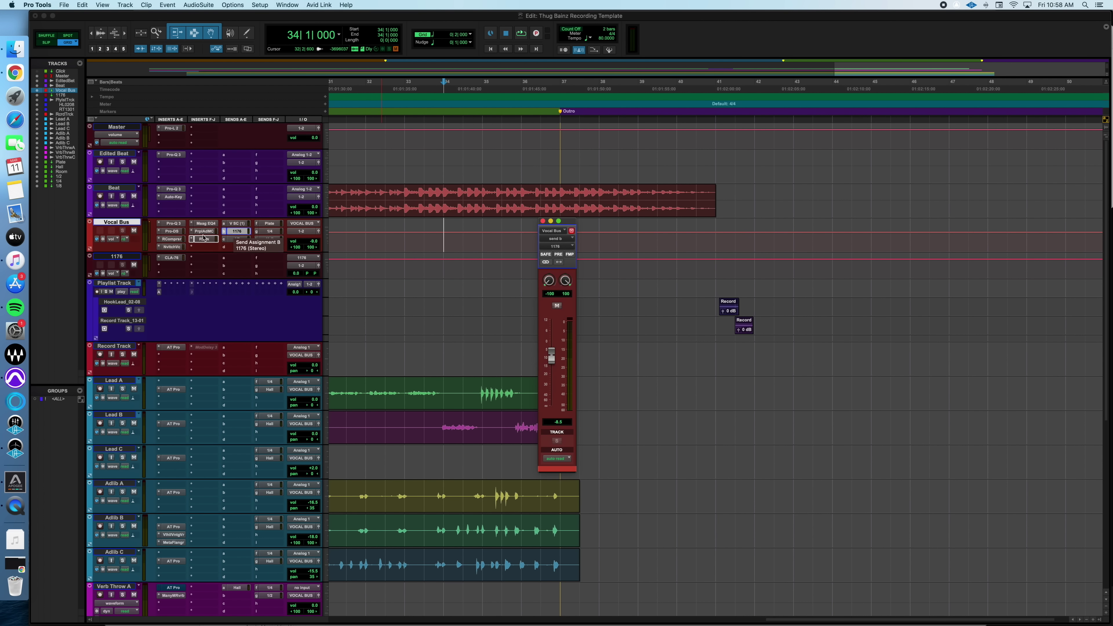
{"action": "left_click", "coordinate": [134, 256]}
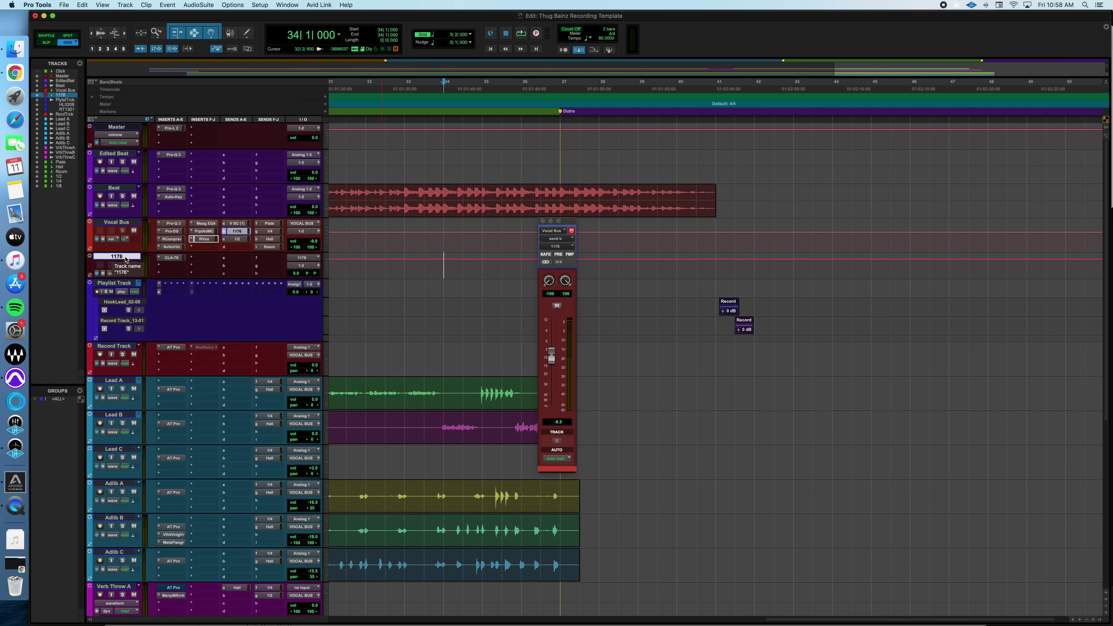
{"action": "left_click", "coordinate": [167, 259]}
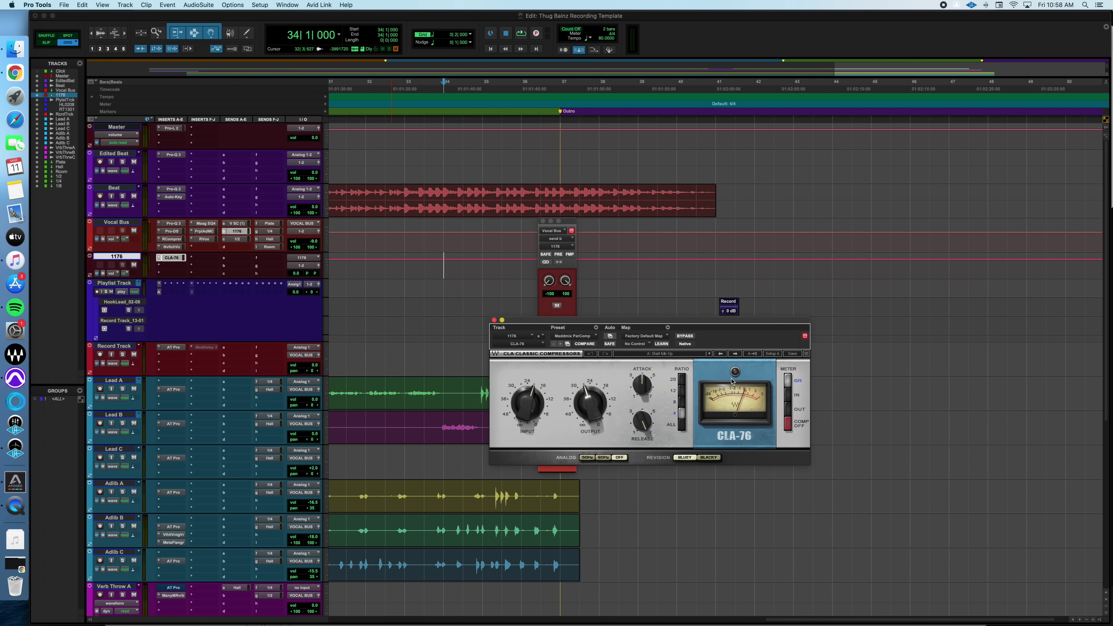
{"action": "left_click", "coordinate": [494, 320]}
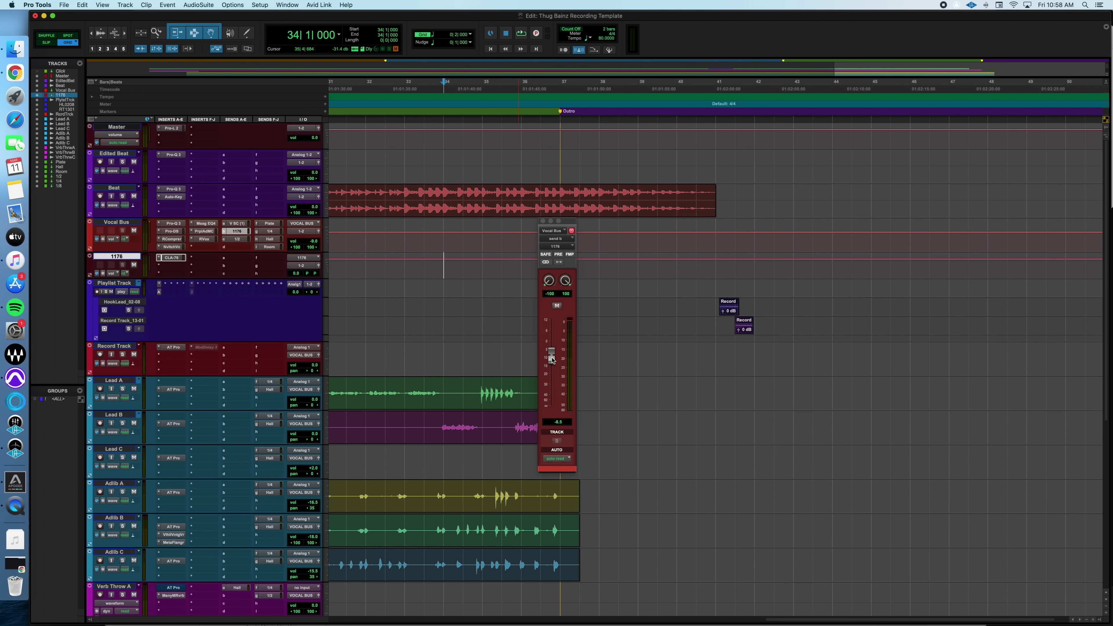
{"action": "left_click", "coordinate": [543, 221]}
Inspect the Vocal Bus's 1/2 send and the EchoBoy delay on the 1/2 track, then close the plugin
{"action": "left_click", "coordinate": [233, 241]}
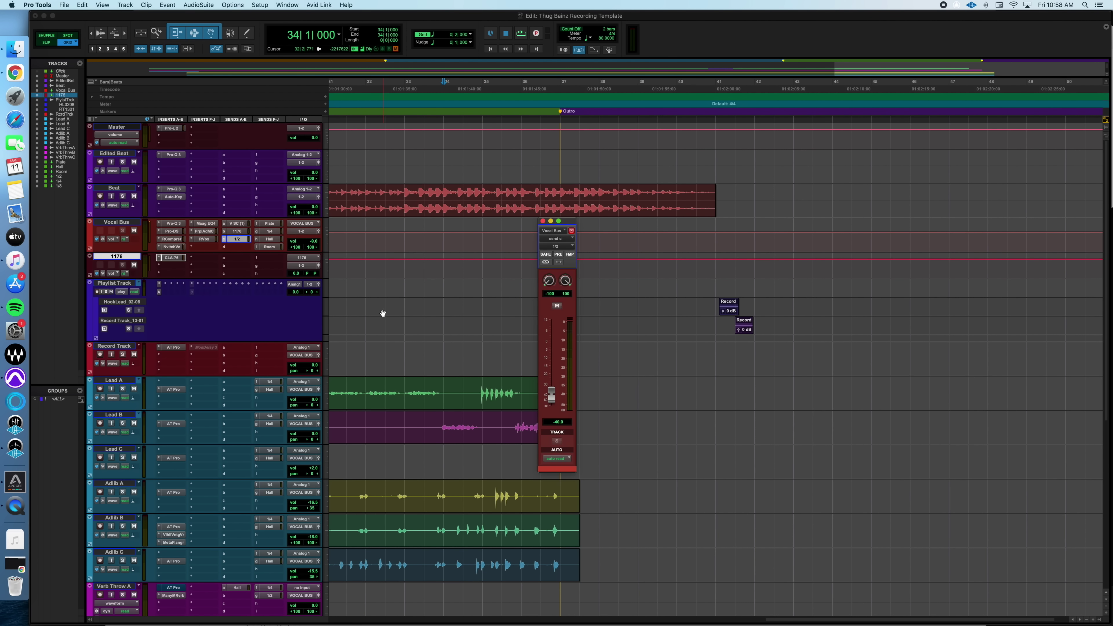
{"action": "scroll", "coordinate": [231, 329], "scroll_direction": "down", "scroll_amount": 10}
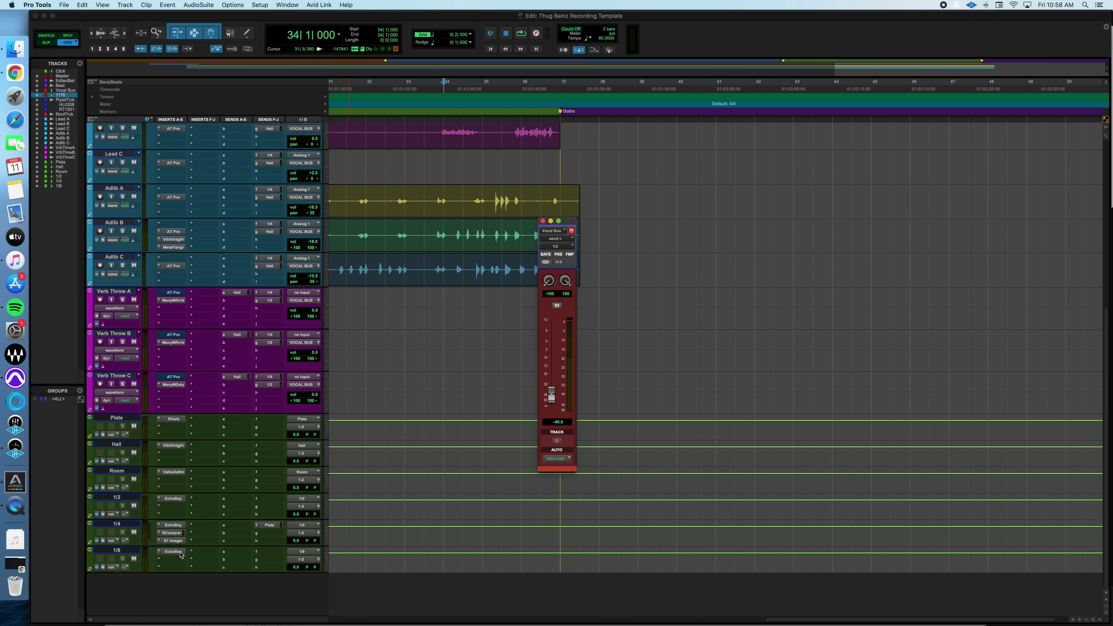
{"action": "left_click", "coordinate": [173, 498]}
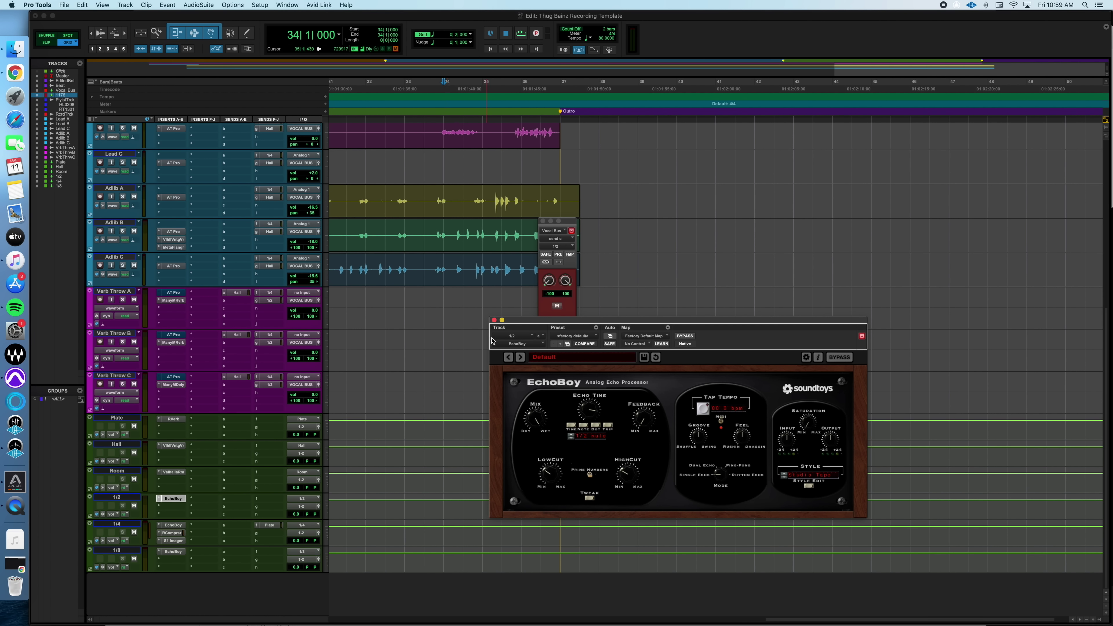
{"action": "left_click", "coordinate": [494, 320]}
{"action": "scroll", "coordinate": [525, 372], "scroll_direction": "up", "scroll_amount": 5}
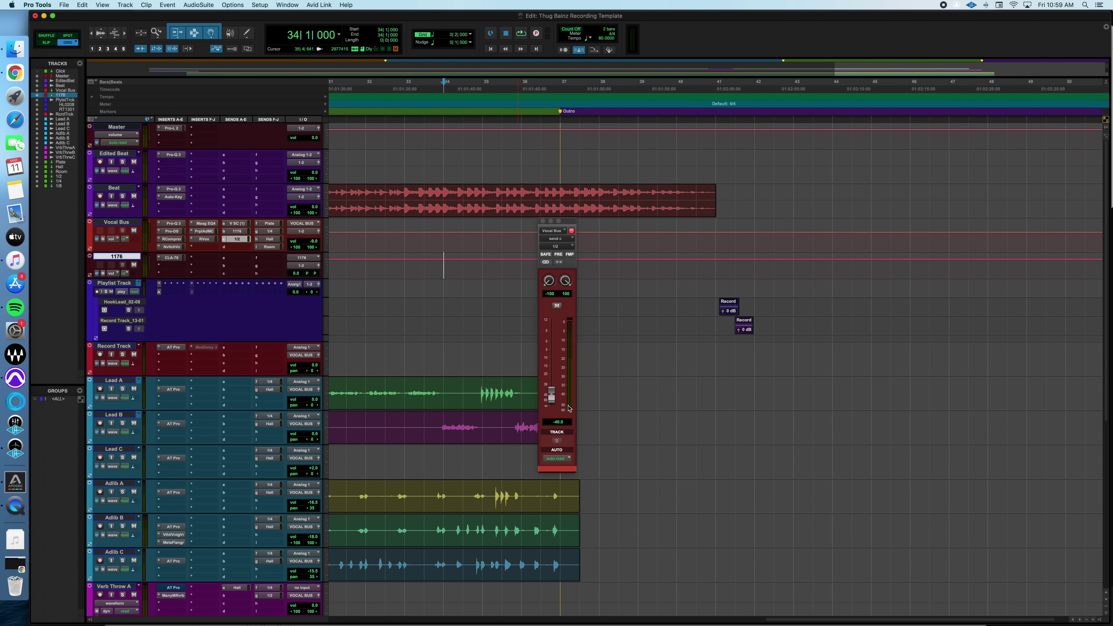
Inspect the Vocal Bus's Plate send level and find the matching Plate return track
{"action": "left_click", "coordinate": [269, 225]}
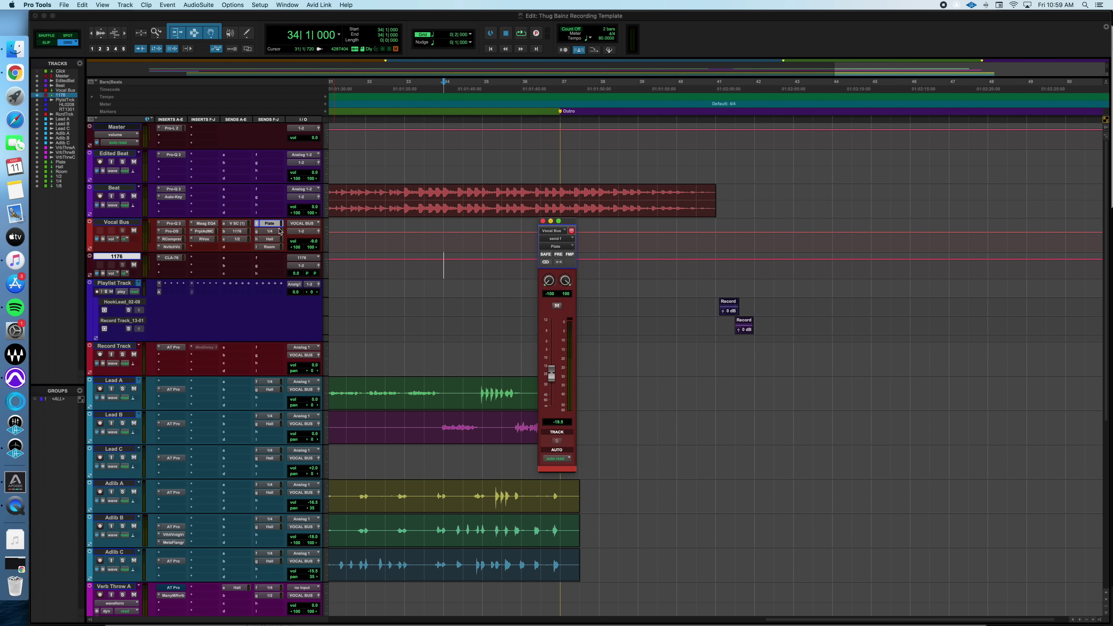
{"action": "scroll", "coordinate": [415, 308], "scroll_direction": "down", "scroll_amount": 3}
{"action": "scroll", "coordinate": [415, 308], "scroll_direction": "up", "scroll_amount": 3}
{"action": "scroll", "coordinate": [430, 318], "scroll_direction": "down", "scroll_amount": 2}
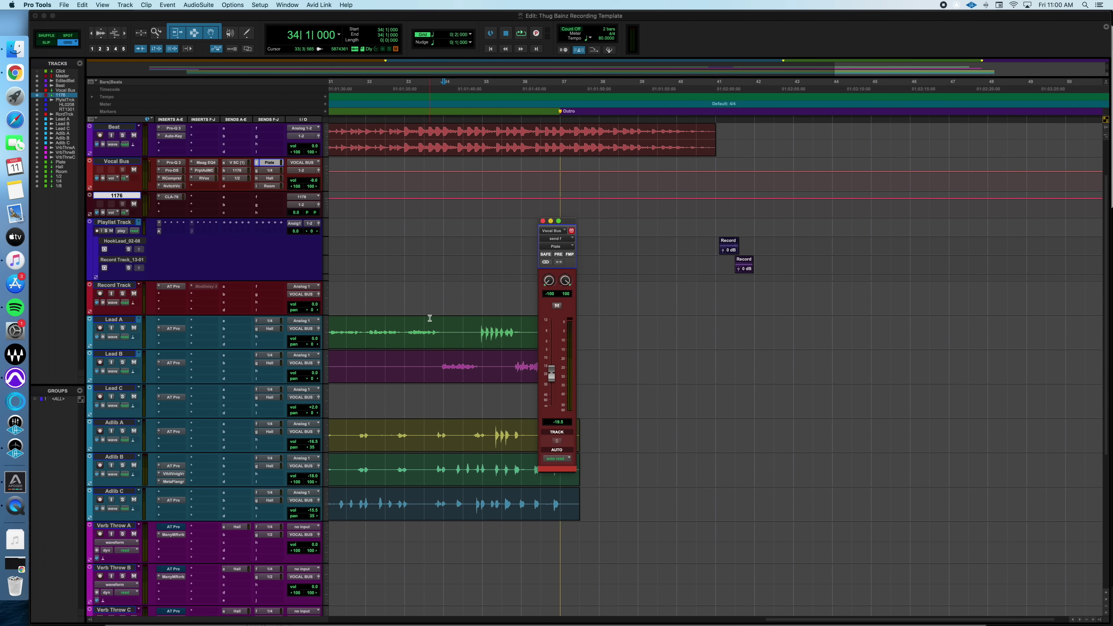
{"action": "scroll", "coordinate": [430, 319], "scroll_direction": "down", "scroll_amount": 7}
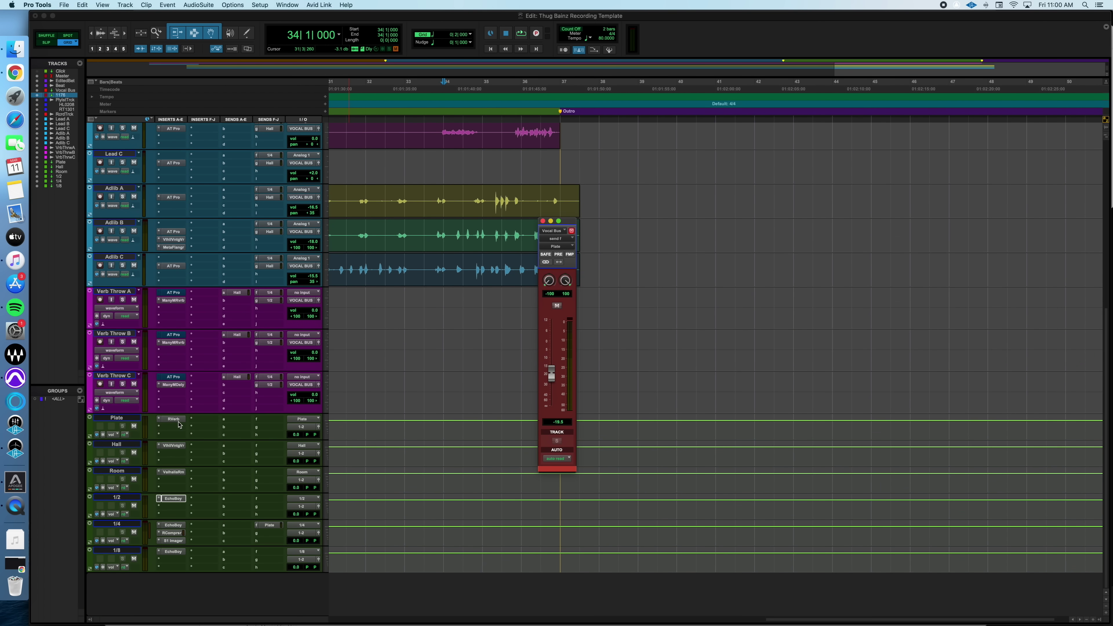
Examine the RVerb plugin on the Plate track, including its reverb type choices, then close it
{"action": "left_click", "coordinate": [175, 420]}
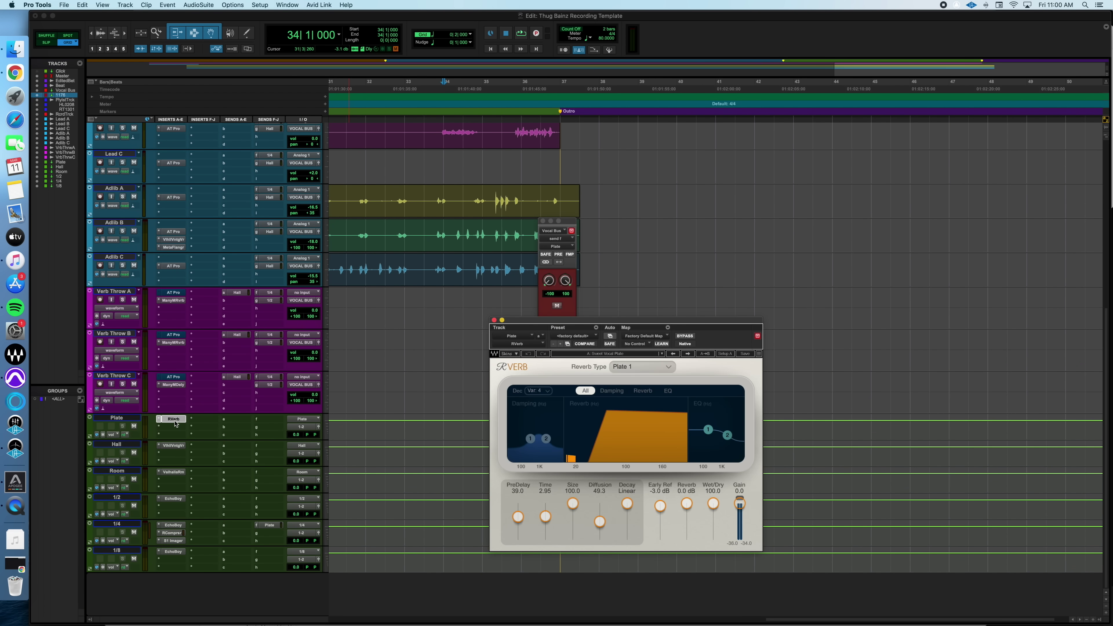
{"action": "scroll", "coordinate": [280, 172], "scroll_direction": "up", "scroll_amount": 7}
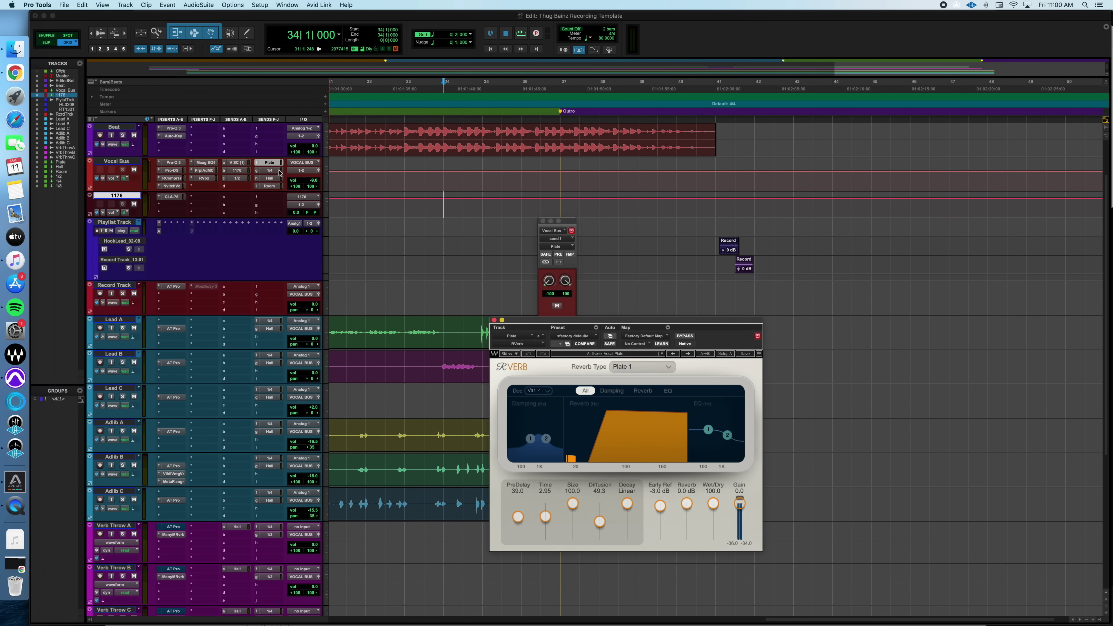
{"action": "scroll", "coordinate": [280, 172], "scroll_direction": "down", "scroll_amount": 7}
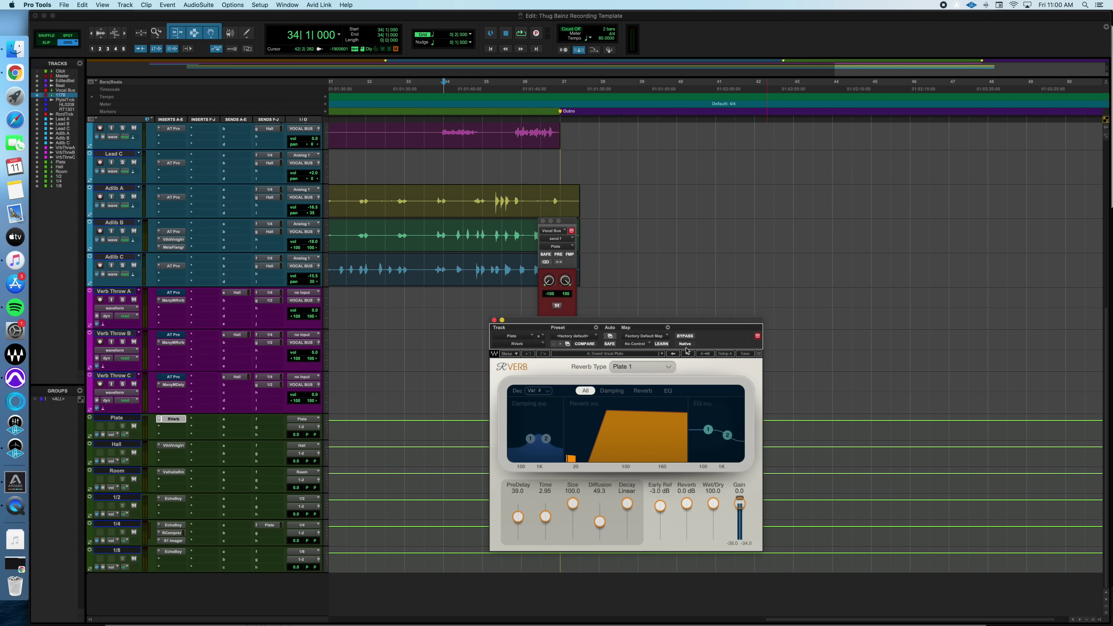
{"action": "scroll", "coordinate": [618, 369], "scroll_direction": "down", "scroll_amount": 1}
{"action": "left_click", "coordinate": [639, 366]}
{"action": "left_click", "coordinate": [646, 419]}
{"action": "left_click", "coordinate": [494, 321]}
{"action": "scroll", "coordinate": [321, 357], "scroll_direction": "up", "scroll_amount": 6}
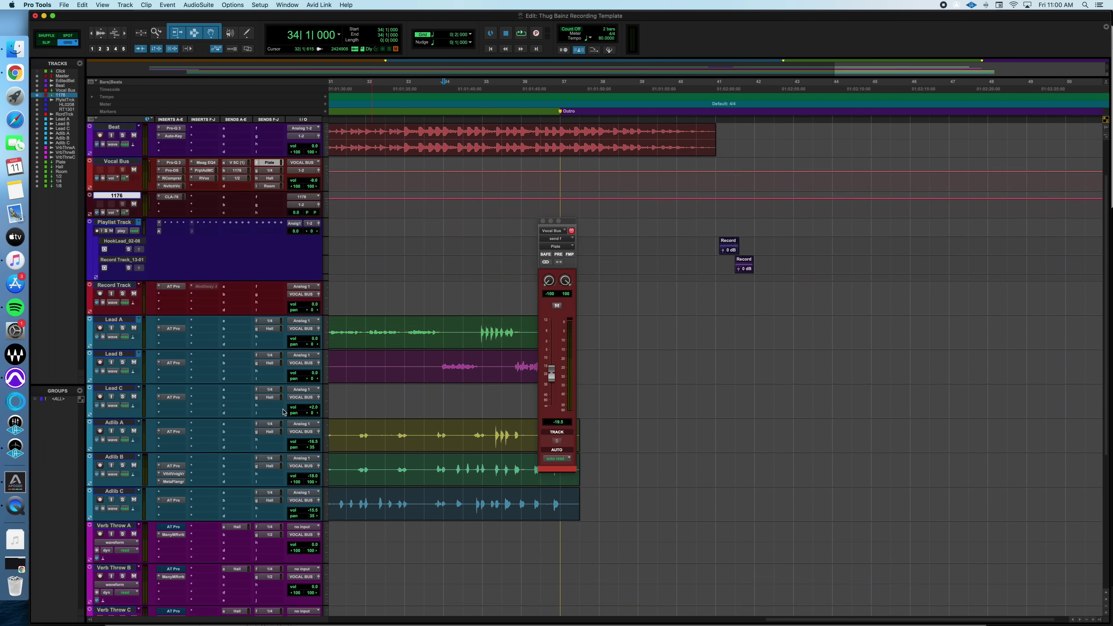
Inspect the Vocal Bus's 1/4 send and the EchoBoy delay on the 1/4 track, then close the plugin
{"action": "left_click", "coordinate": [275, 232]}
{"action": "scroll", "coordinate": [237, 377], "scroll_direction": "down", "scroll_amount": 6}
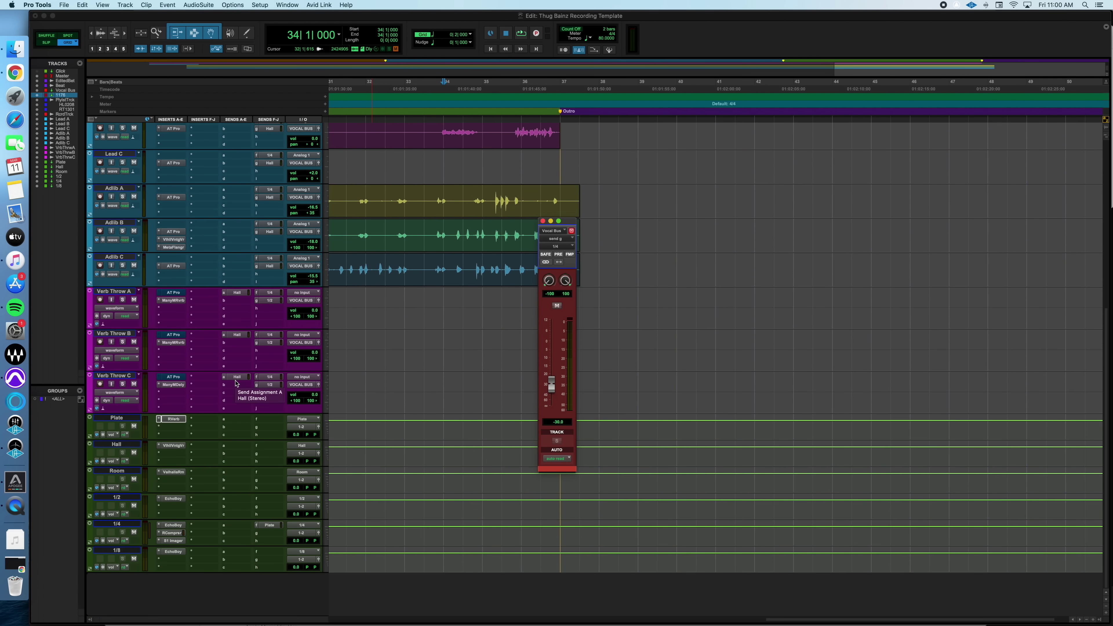
{"action": "scroll", "coordinate": [211, 542], "scroll_direction": "up", "scroll_amount": 5}
{"action": "scroll", "coordinate": [258, 371], "scroll_direction": "down", "scroll_amount": 5}
{"action": "left_click", "coordinate": [173, 524]}
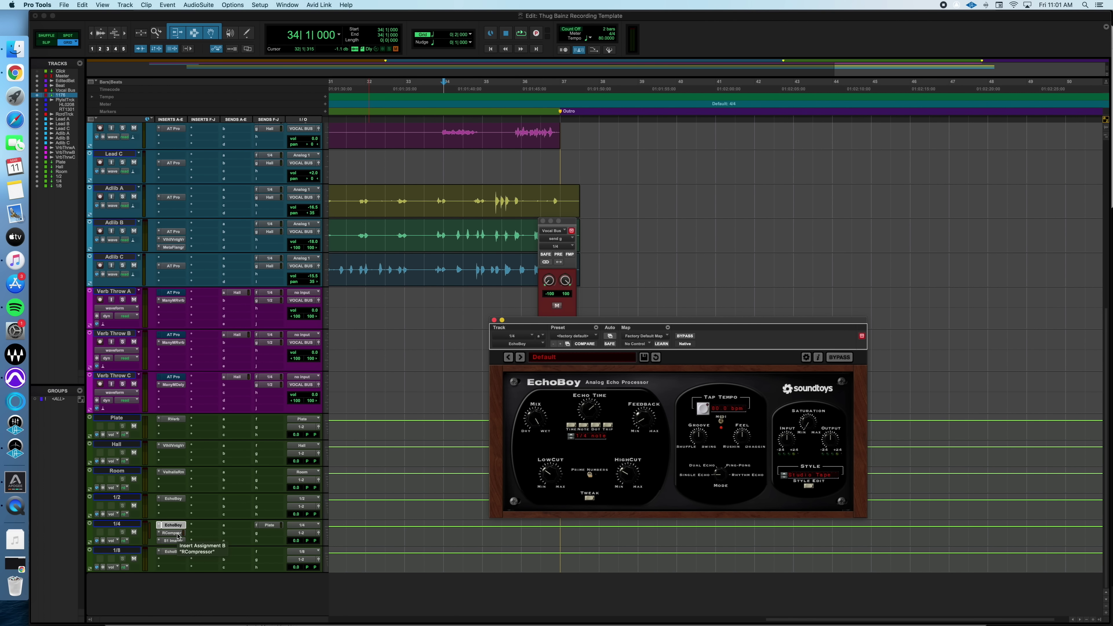
{"action": "scroll", "coordinate": [177, 535], "scroll_direction": "up", "scroll_amount": 10}
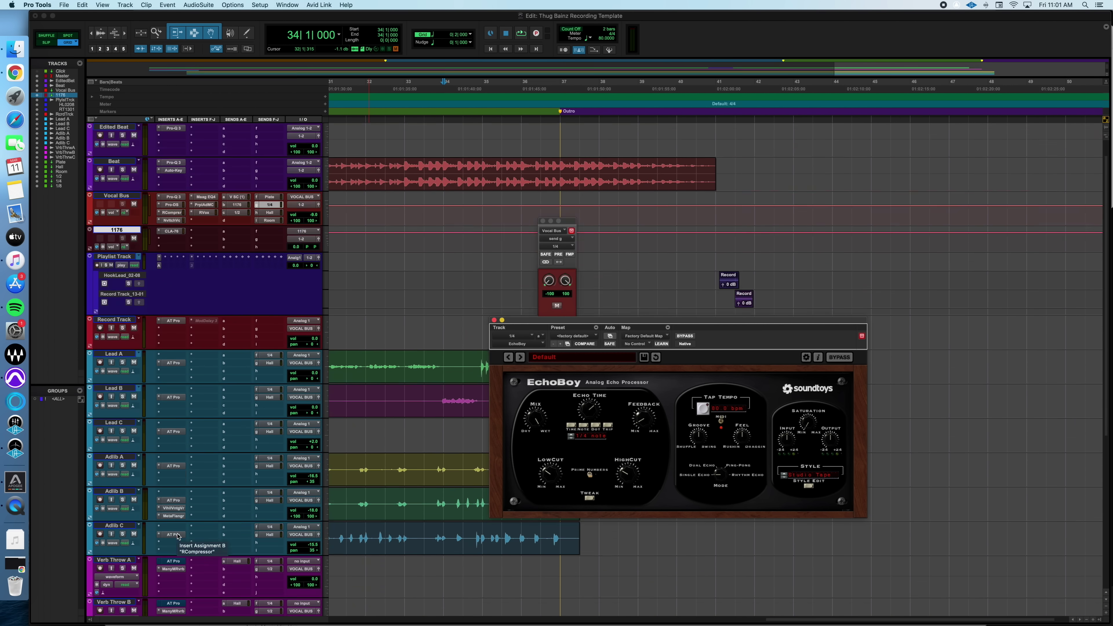
{"action": "left_click", "coordinate": [494, 319]}
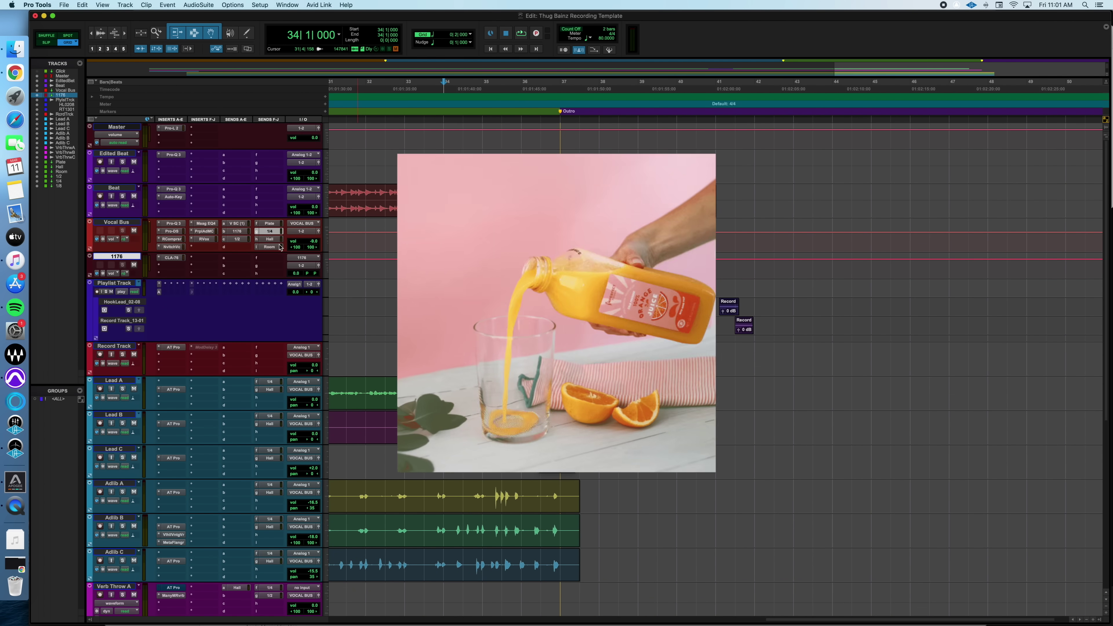
Examine the 1/4 track's RCompressor, S1 Imager and Plate send, closing each window after viewing
{"action": "scroll", "coordinate": [203, 465], "scroll_direction": "down", "scroll_amount": 7}
{"action": "left_click", "coordinate": [173, 533]}
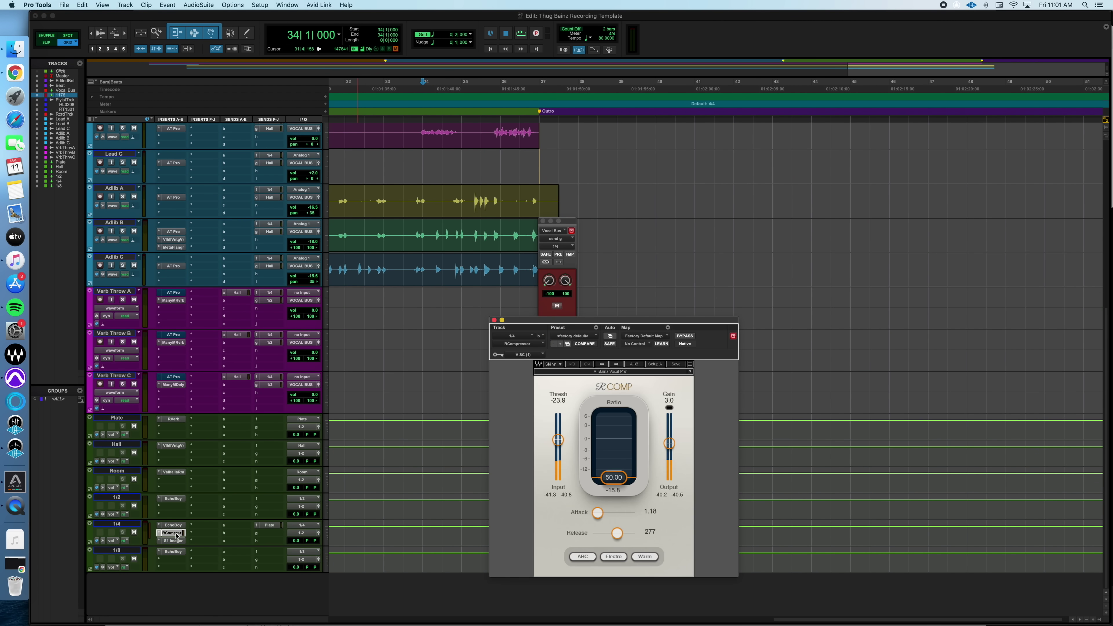
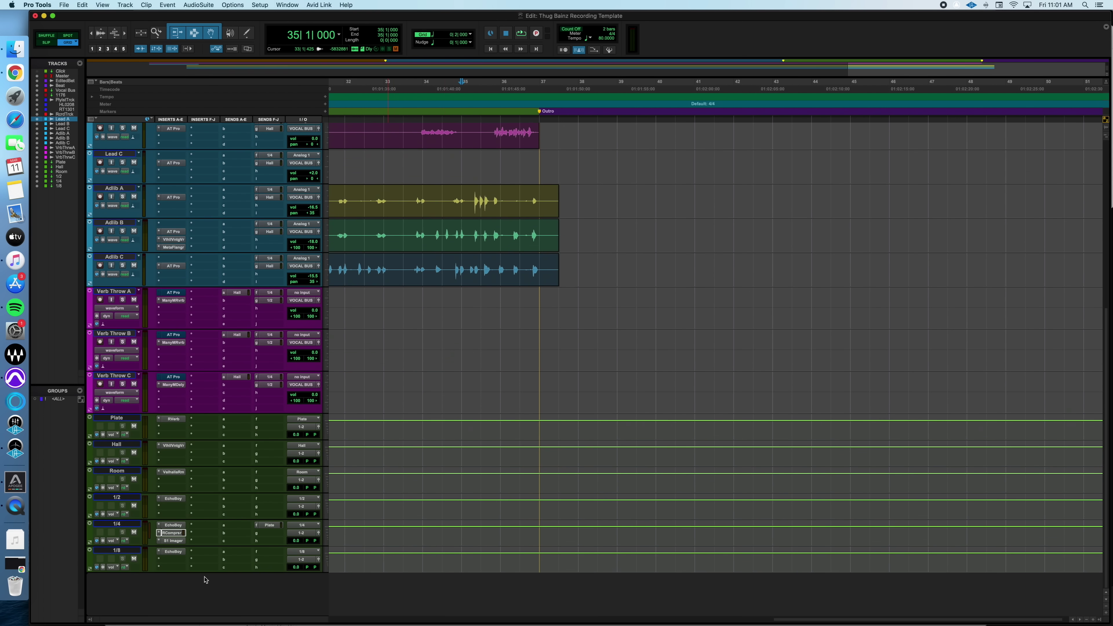
{"action": "left_click", "coordinate": [175, 533]}
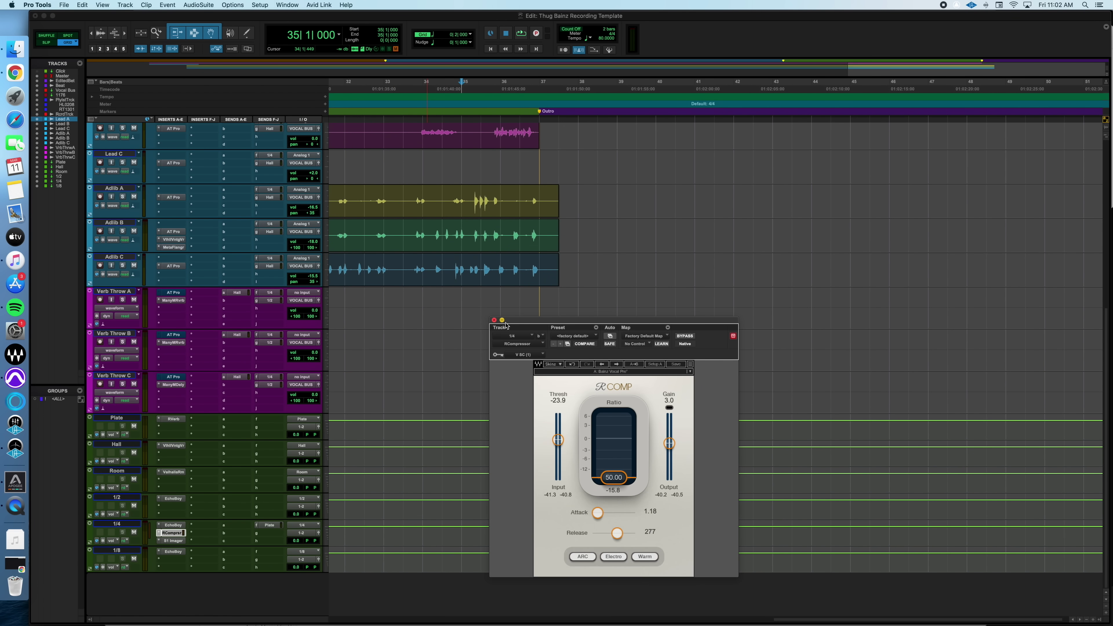
{"action": "left_click", "coordinate": [494, 320]}
{"action": "left_click", "coordinate": [175, 541]}
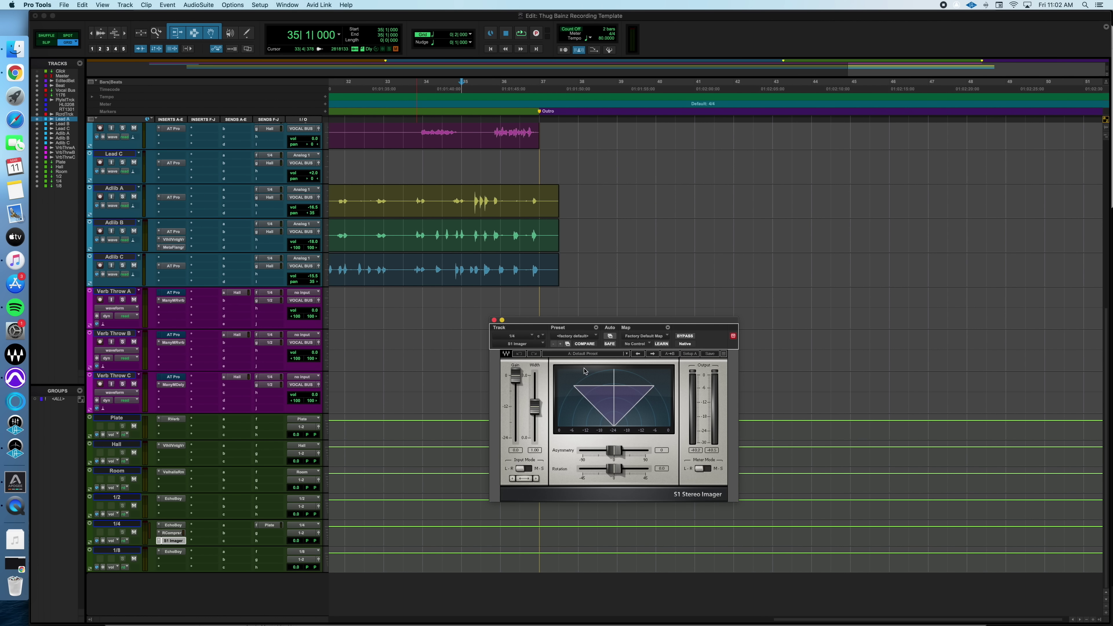
{"action": "left_click", "coordinate": [494, 320]}
{"action": "left_click", "coordinate": [268, 526]}
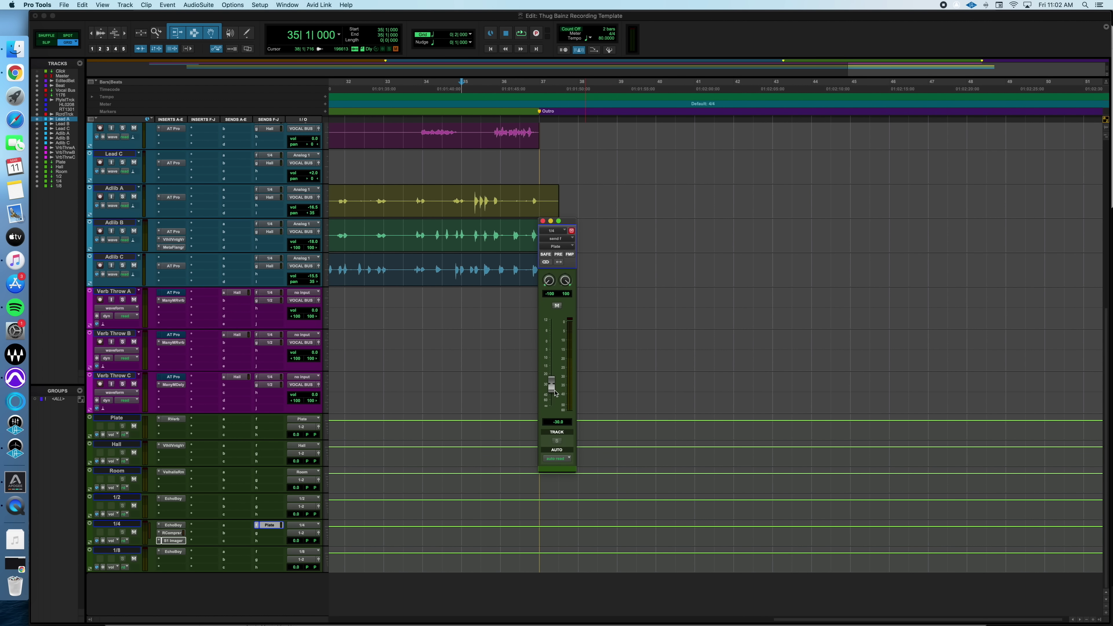
{"action": "left_click", "coordinate": [543, 221]}
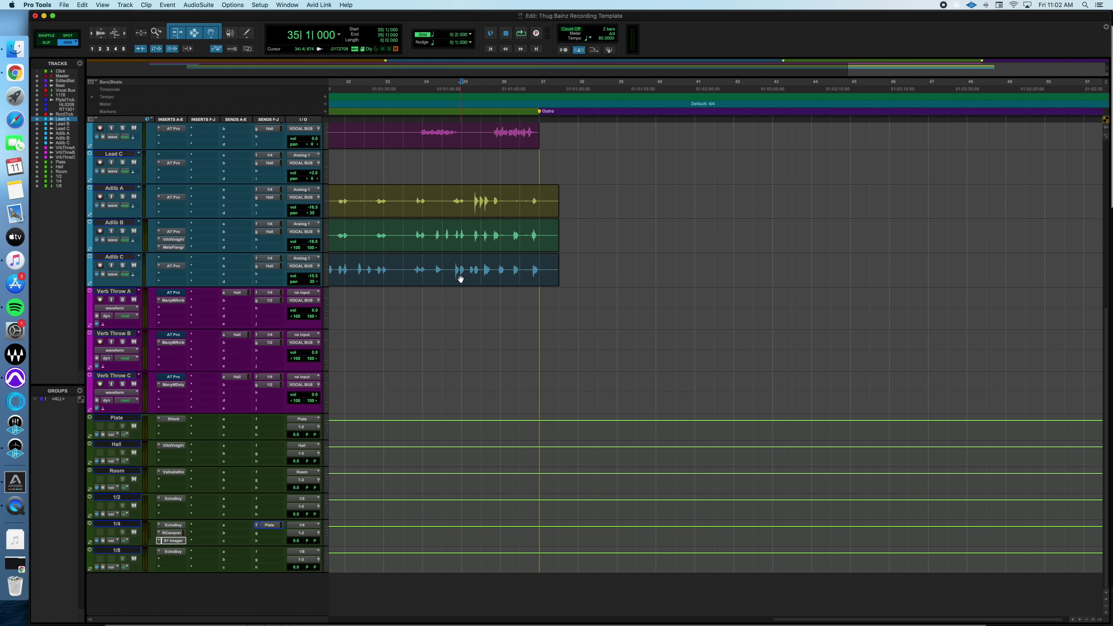
Inspect the Vocal Bus's Hall send and the ValhallaVintageVerb settings on the Hall track
{"action": "scroll", "coordinate": [460, 278], "scroll_direction": "up", "scroll_amount": 10}
{"action": "left_click", "coordinate": [269, 239]}
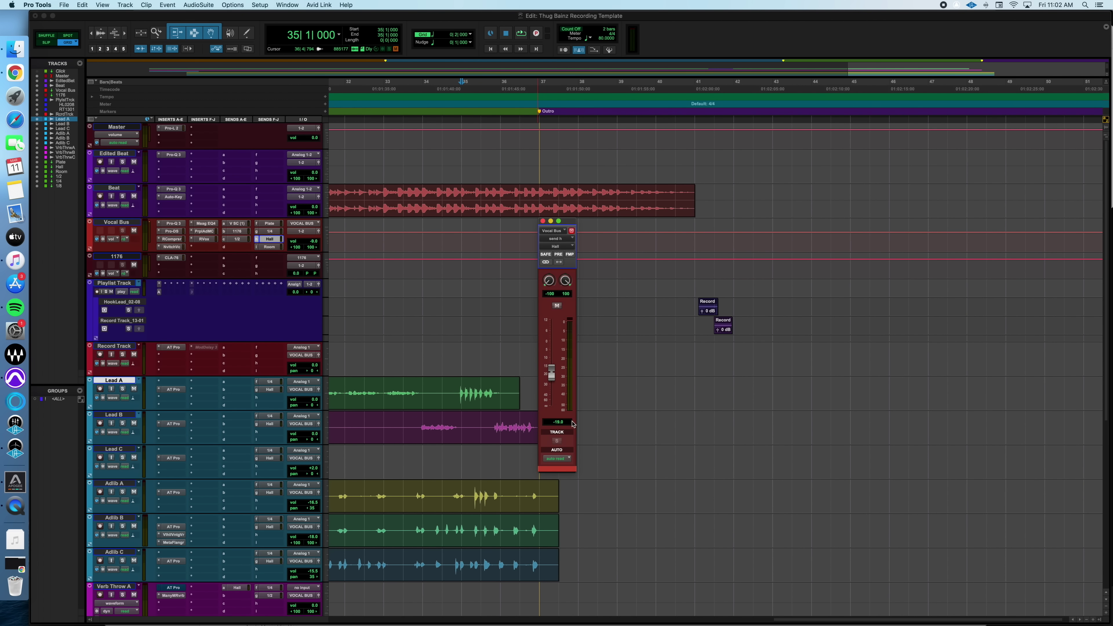
{"action": "scroll", "coordinate": [426, 412], "scroll_direction": "down", "scroll_amount": 10}
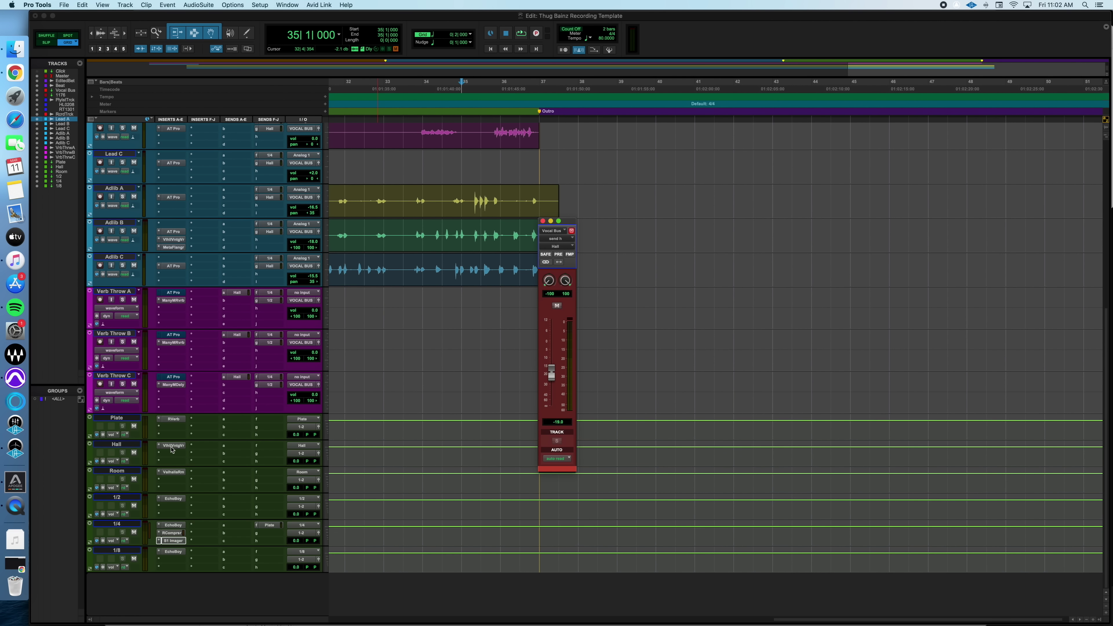
{"action": "left_click", "coordinate": [173, 445]}
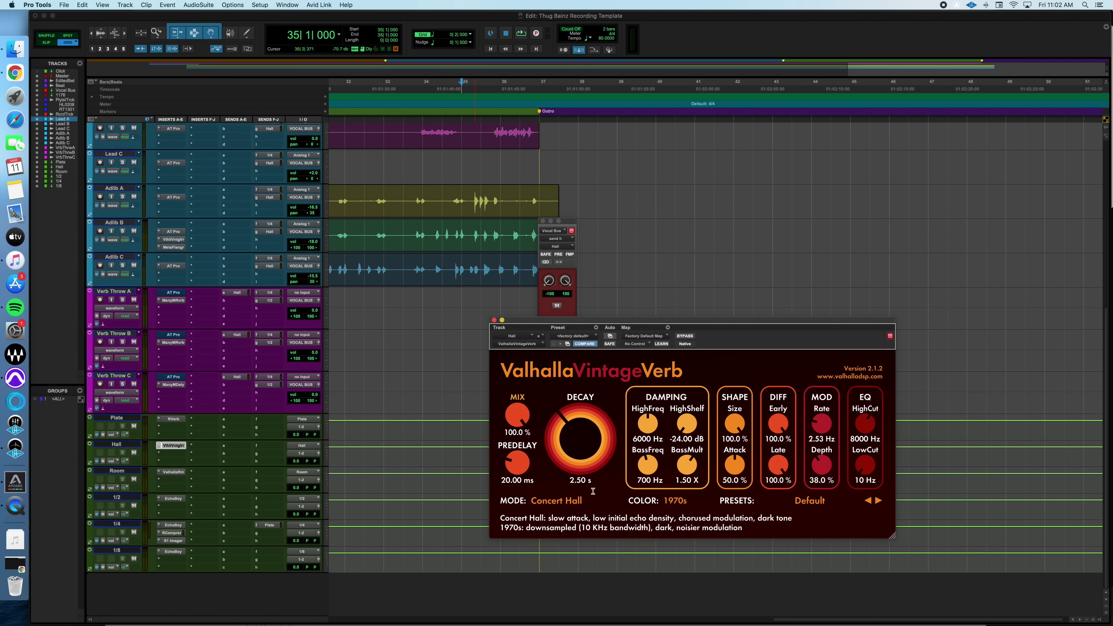
Inspect the Vocal Bus's Room send and the ValhallaRoom plugin on the Room track, then close both windows
{"action": "scroll", "coordinate": [248, 462], "scroll_direction": "up", "scroll_amount": 10}
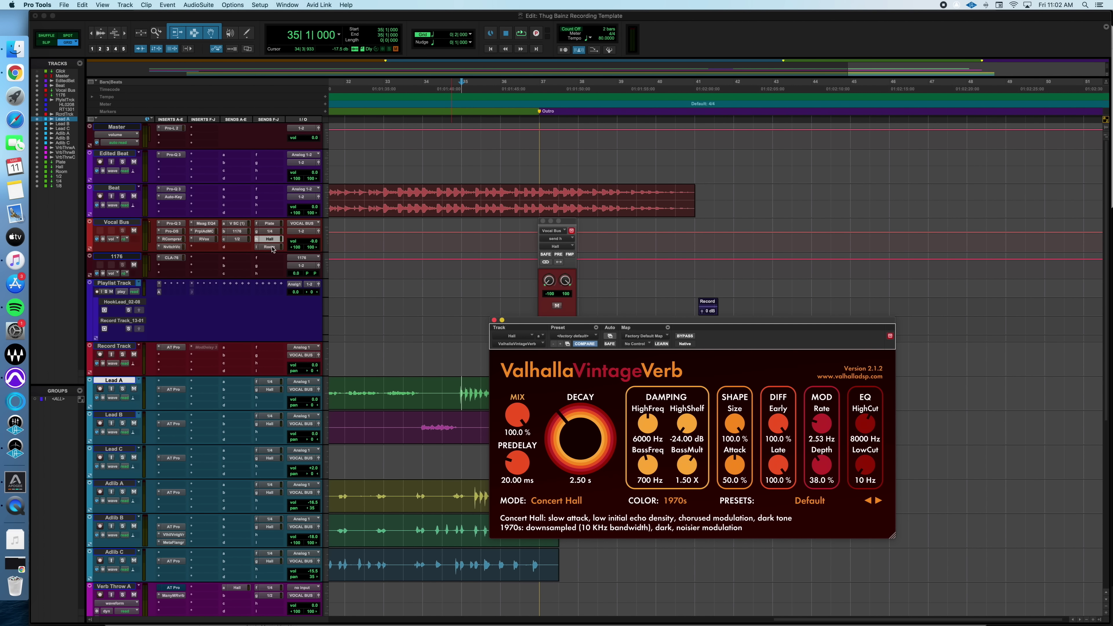
{"action": "left_click", "coordinate": [269, 247]}
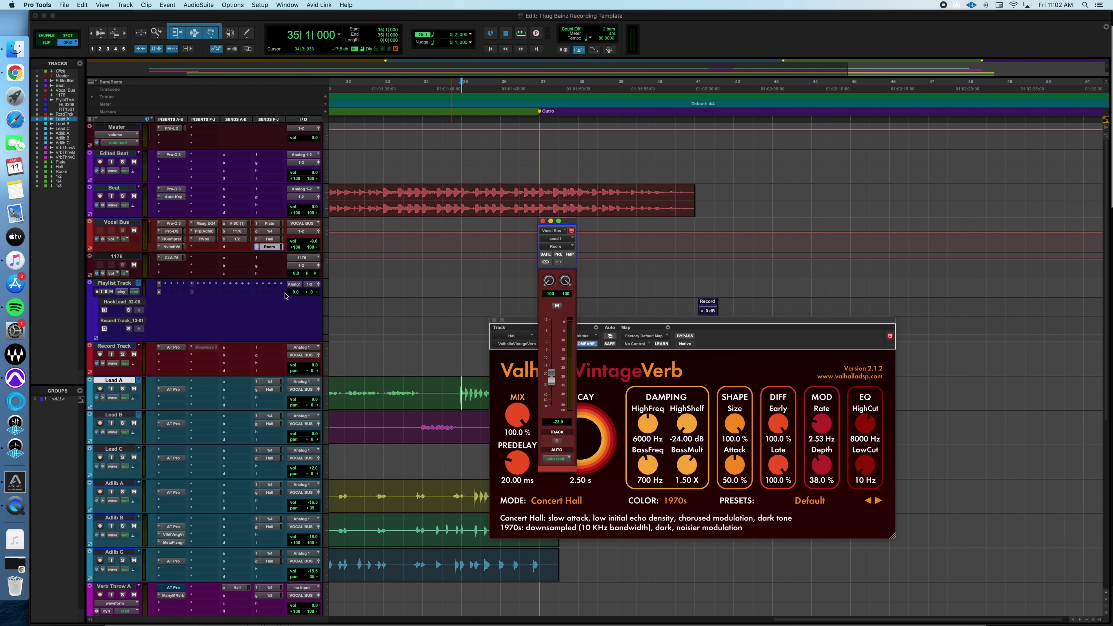
{"action": "scroll", "coordinate": [289, 295], "scroll_direction": "down", "scroll_amount": 10}
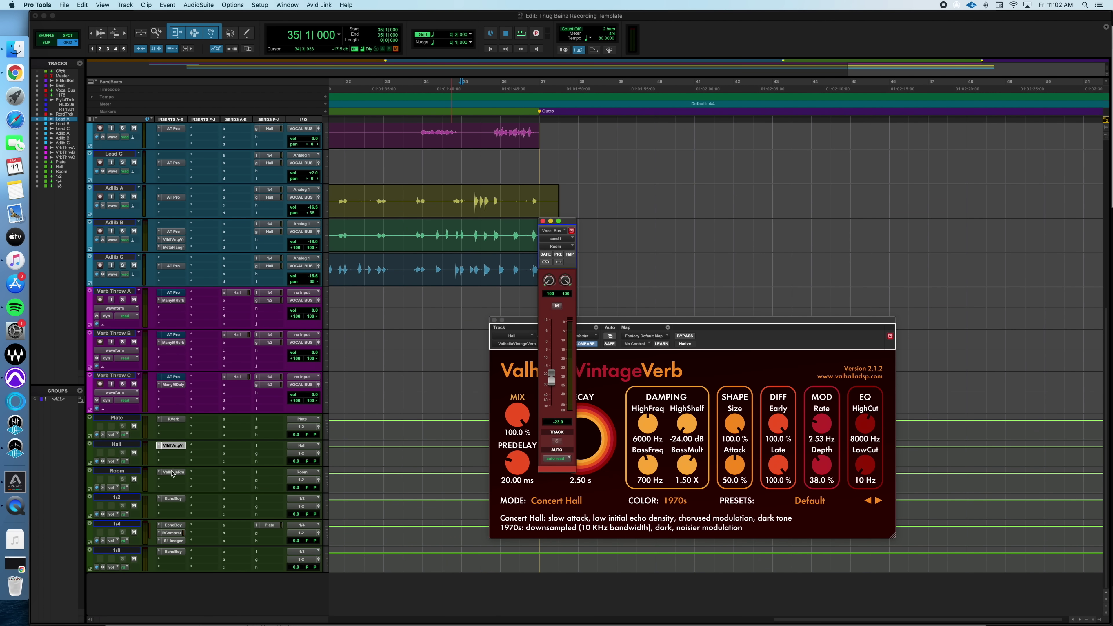
{"action": "left_click", "coordinate": [173, 472]}
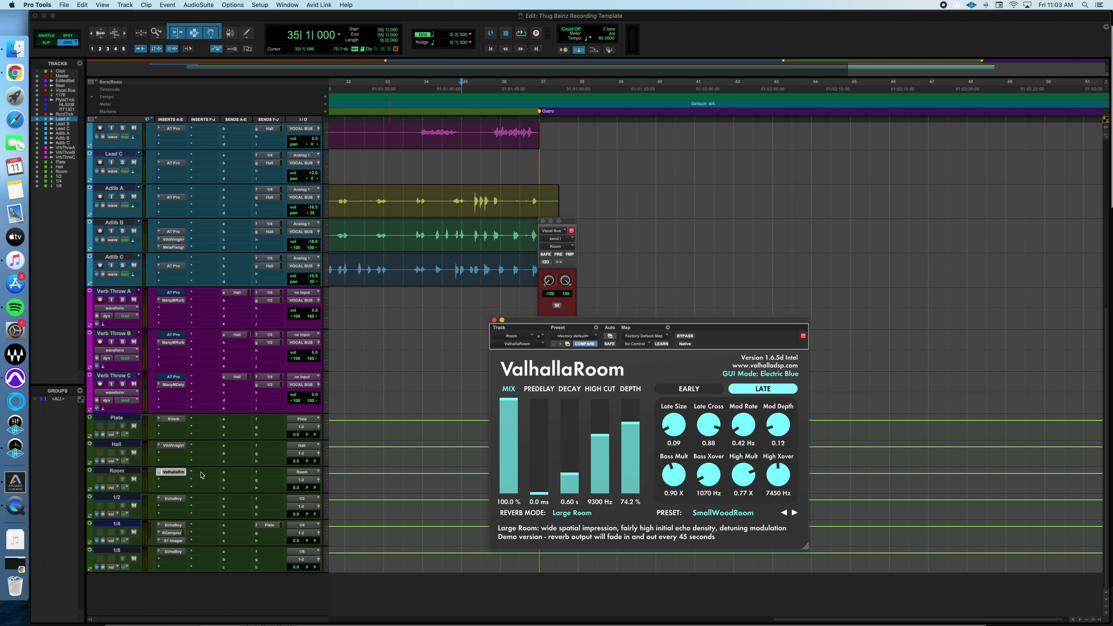
{"action": "scroll", "coordinate": [206, 475], "scroll_direction": "up", "scroll_amount": 10}
{"action": "left_click", "coordinate": [268, 247]}
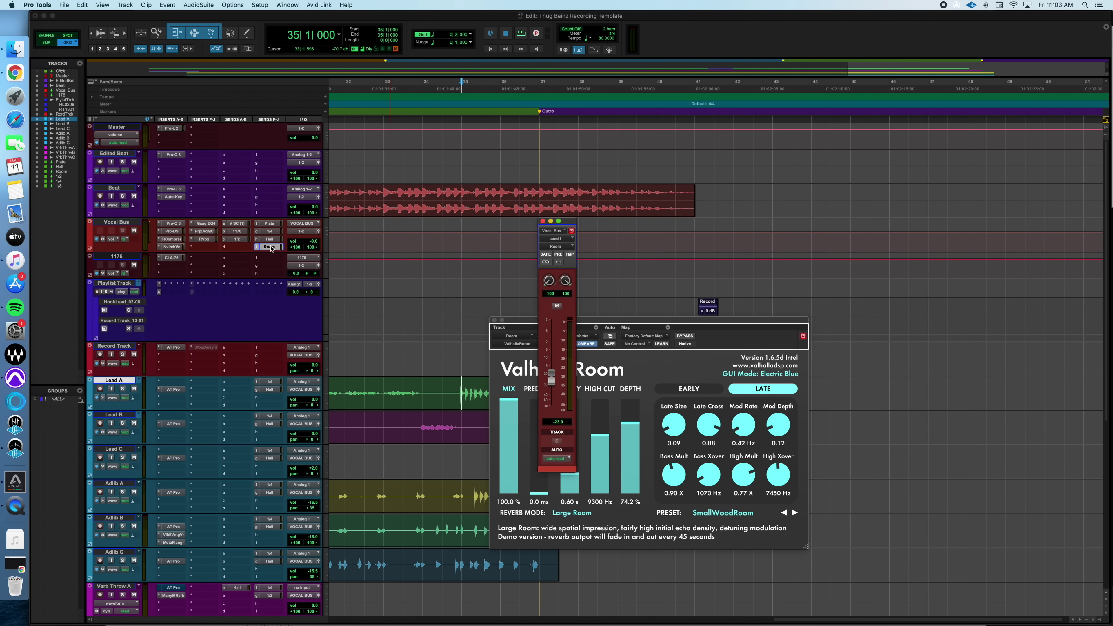
{"action": "left_click", "coordinate": [542, 220]}
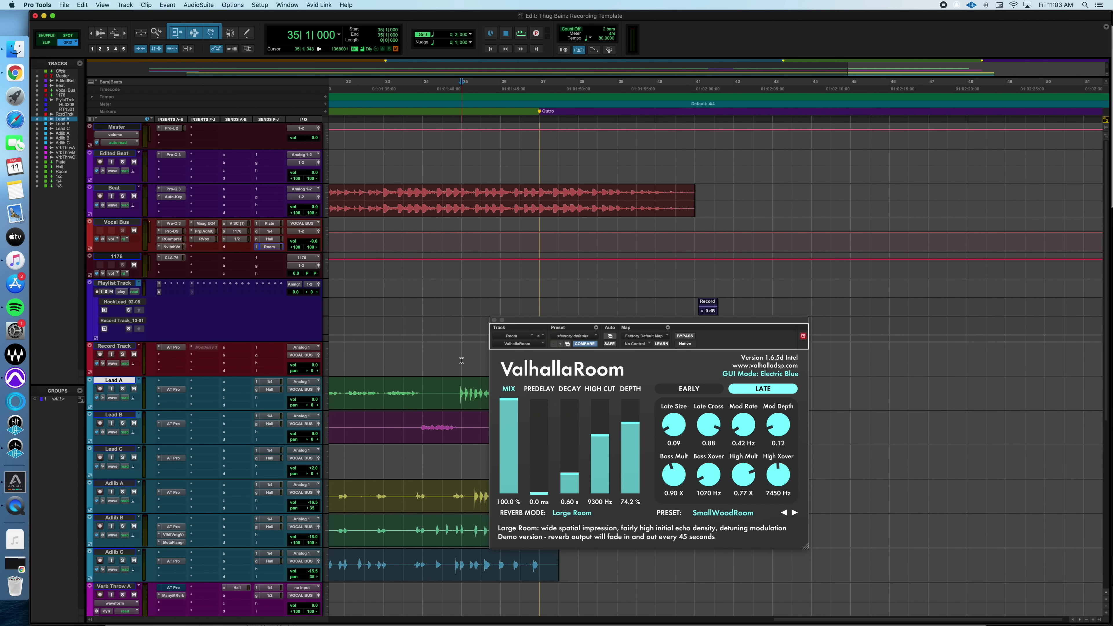
{"action": "key", "text": "super+w"}
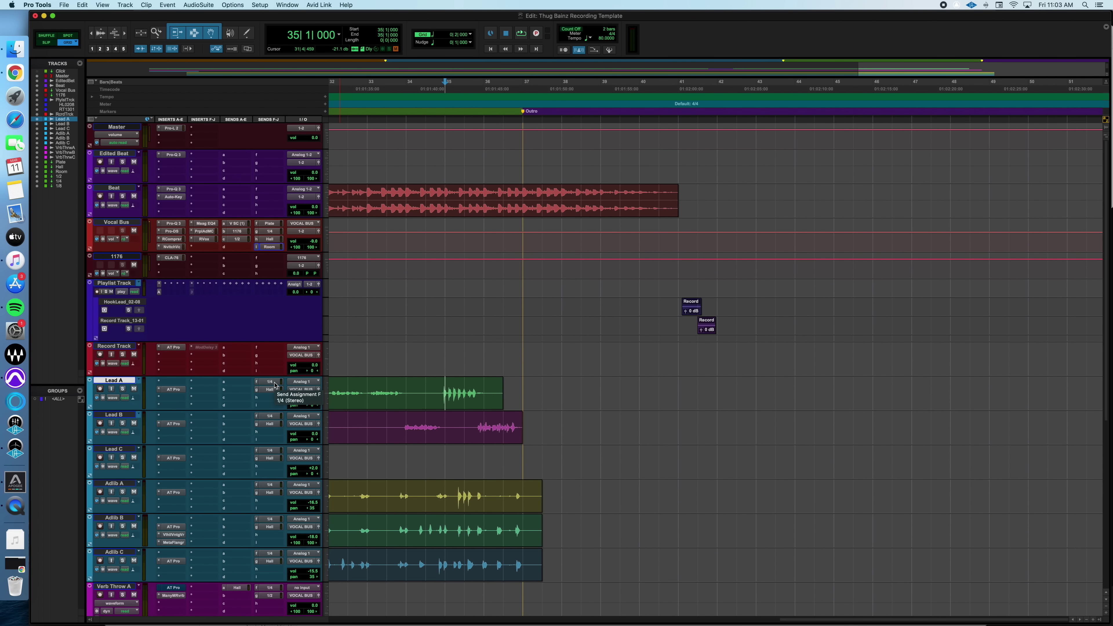
Inspect the individual 1/4 and Hall sends on the Lead A and Lead B tracks
{"action": "left_click", "coordinate": [270, 390]}
{"action": "left_click", "coordinate": [275, 416]}
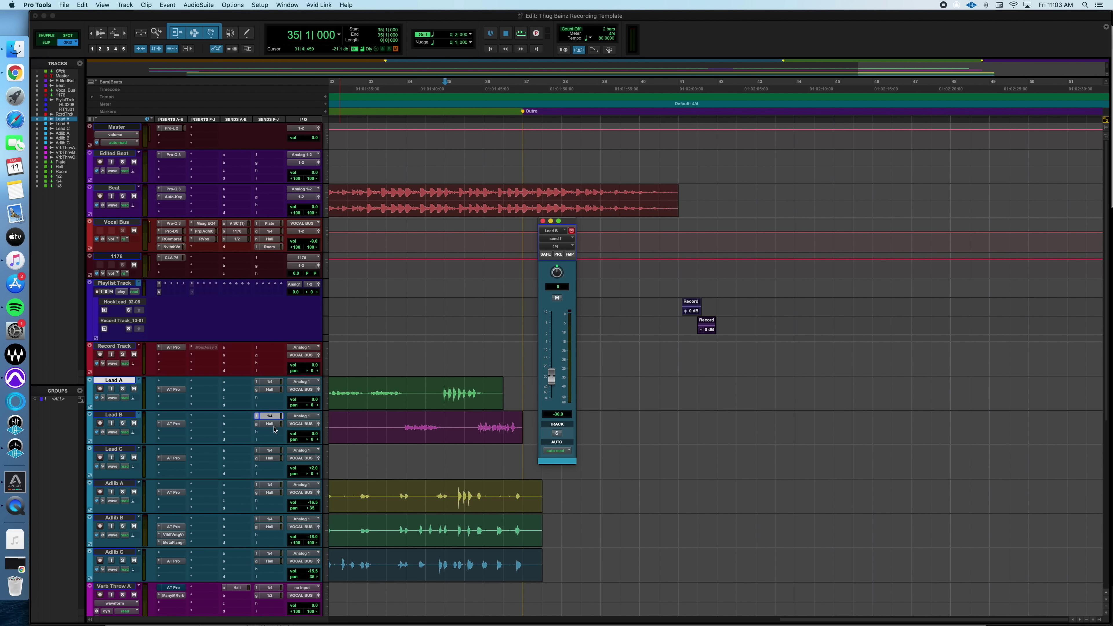
{"action": "left_click", "coordinate": [270, 381]}
{"action": "left_click", "coordinate": [269, 390]}
Examine the Manny Marroquin Reverb on Verb Throw A and B and the Manny Marroquin Delay on Verb Throw C, then close the plugin
{"action": "scroll", "coordinate": [272, 431], "scroll_direction": "down", "scroll_amount": 6}
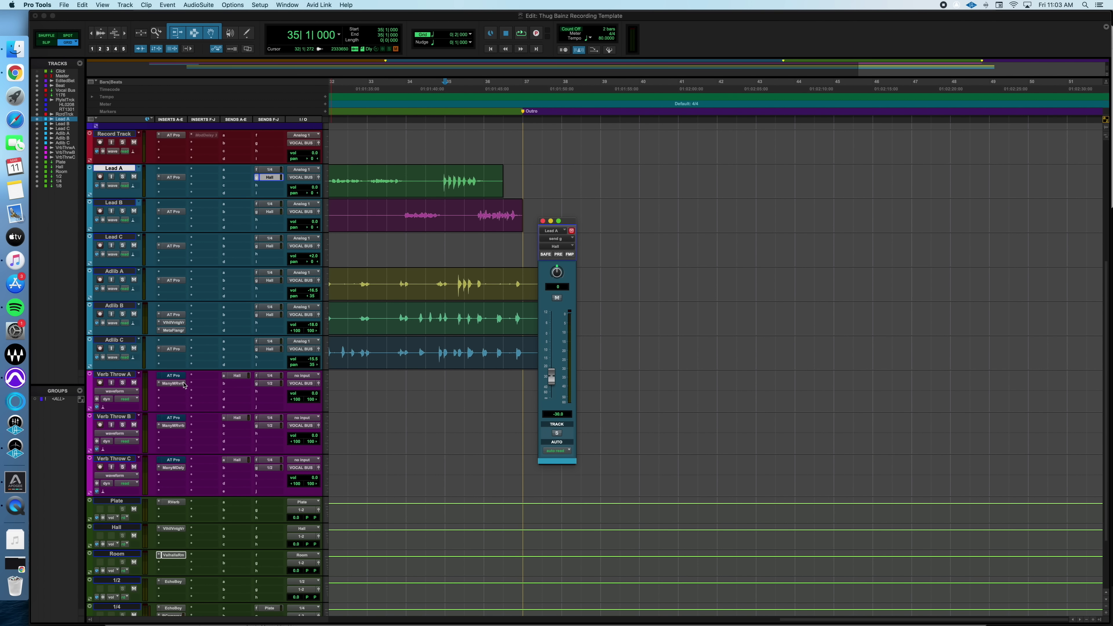
{"action": "left_click", "coordinate": [175, 383]}
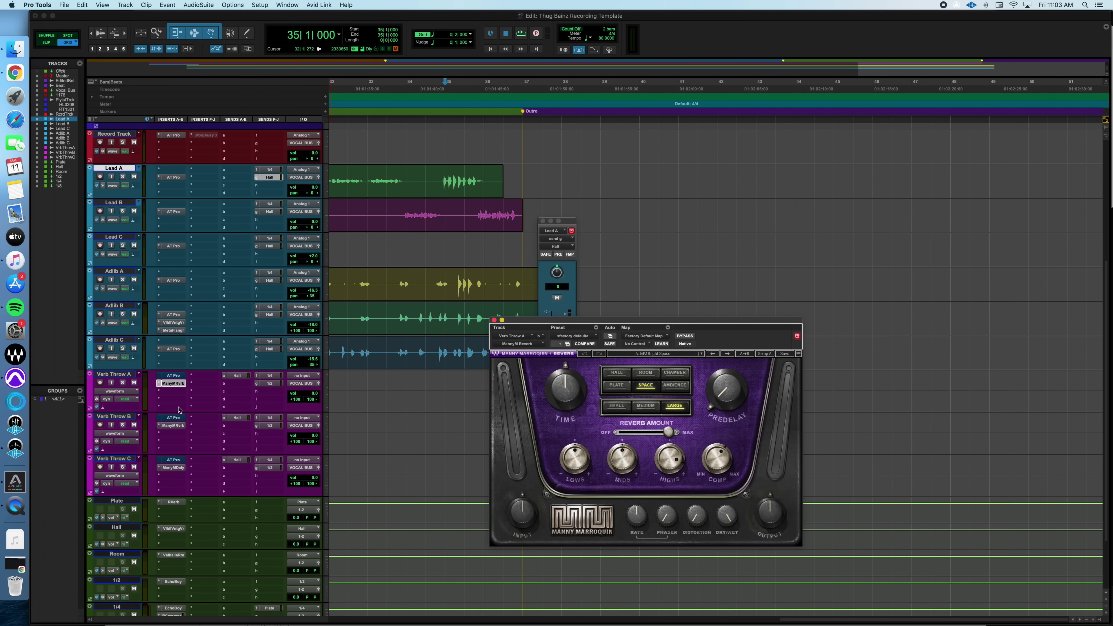
{"action": "left_click", "coordinate": [174, 426]}
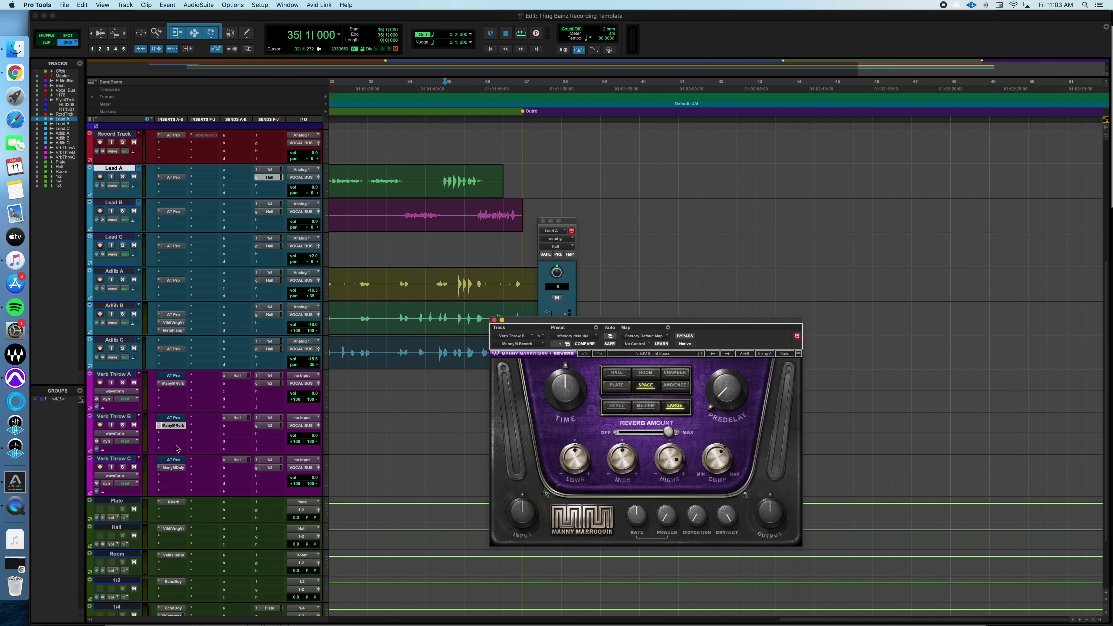
{"action": "left_click", "coordinate": [173, 467]}
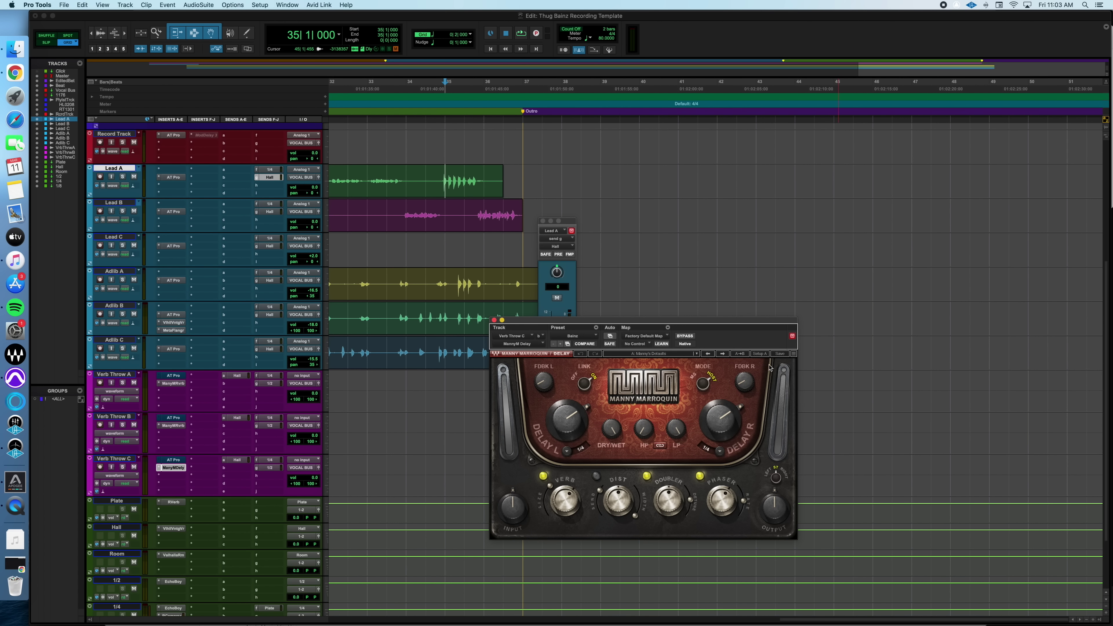
{"action": "left_click", "coordinate": [494, 320]}
Inspect the ValhallaVintageVerb on Adlib B, close it, and place the edit cursor in the Adlib B clip
{"action": "scroll", "coordinate": [494, 323], "scroll_direction": "up", "scroll_amount": 2}
{"action": "left_click", "coordinate": [174, 378]}
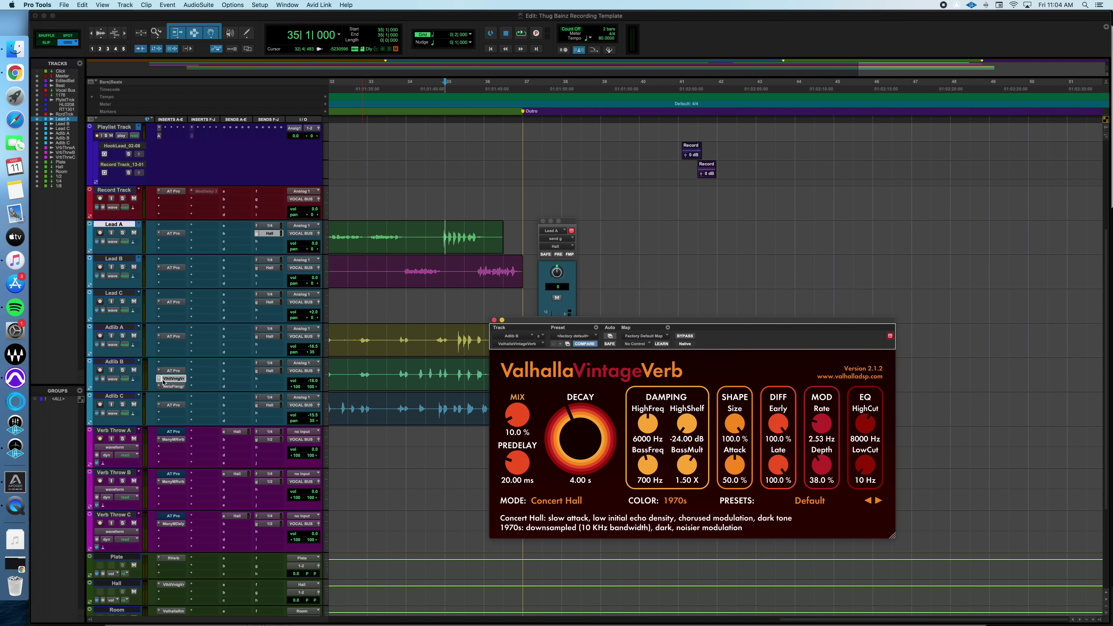
{"action": "left_click", "coordinate": [494, 320]}
{"action": "left_click", "coordinate": [451, 368]}
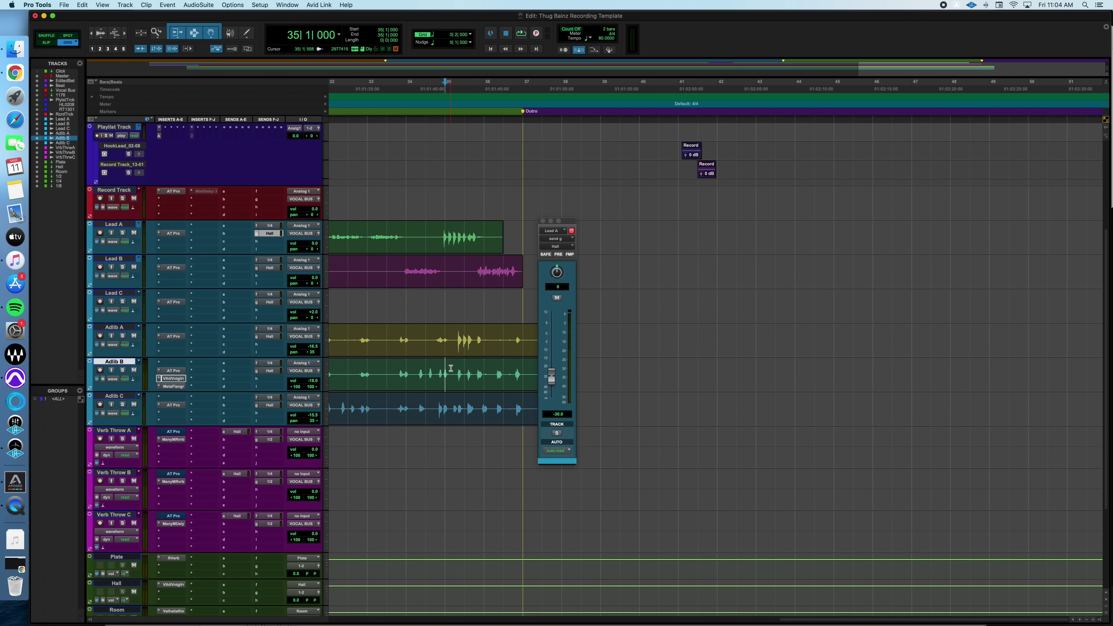
Select bars 23 to 29 across all tracks, up to the Hook 2 marker, and play the section
{"action": "scroll", "coordinate": [434, 382], "scroll_direction": "down", "scroll_amount": 3}
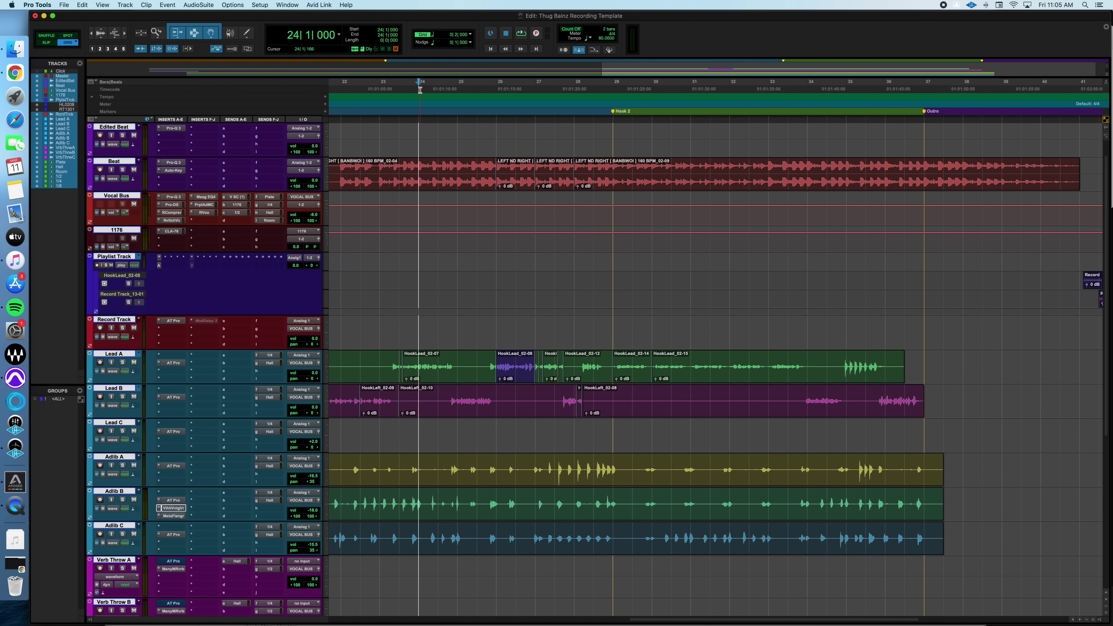
{"action": "left_click_drag", "start_coordinate": [419, 90], "coordinate": [613, 104]}
{"action": "left_click_drag", "start_coordinate": [381, 93], "coordinate": [613, 97]}
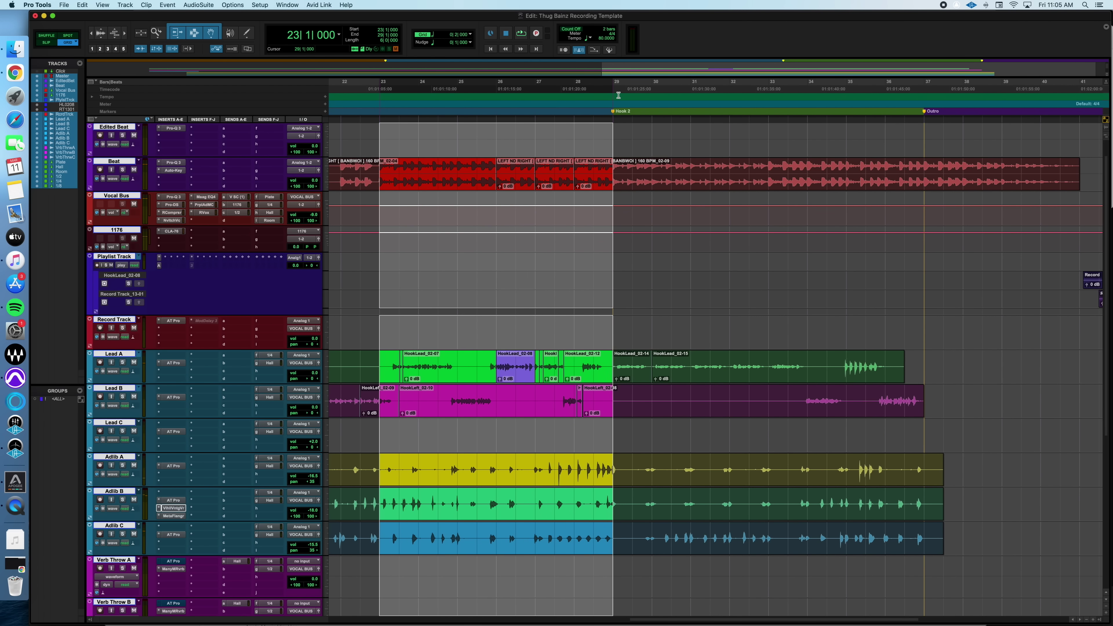
{"action": "key", "text": "space"}
Inspect the Vocal Bus's V SC and 1/2 sends, then close the send window
{"action": "left_click", "coordinate": [237, 197]}
{"action": "left_click", "coordinate": [236, 213]}
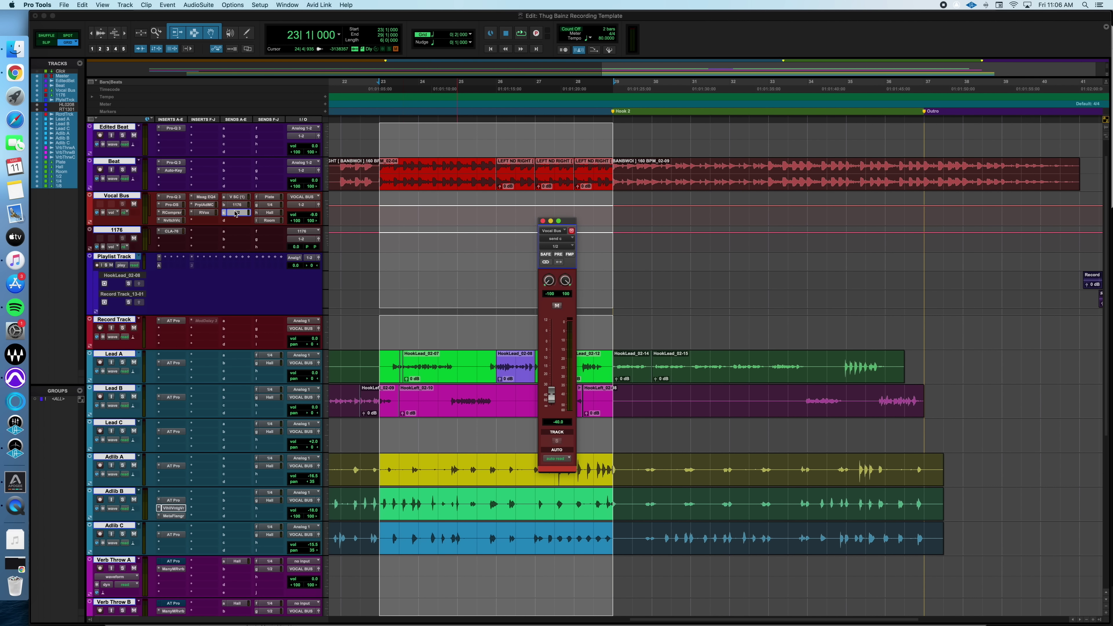
{"action": "left_click", "coordinate": [542, 221]}
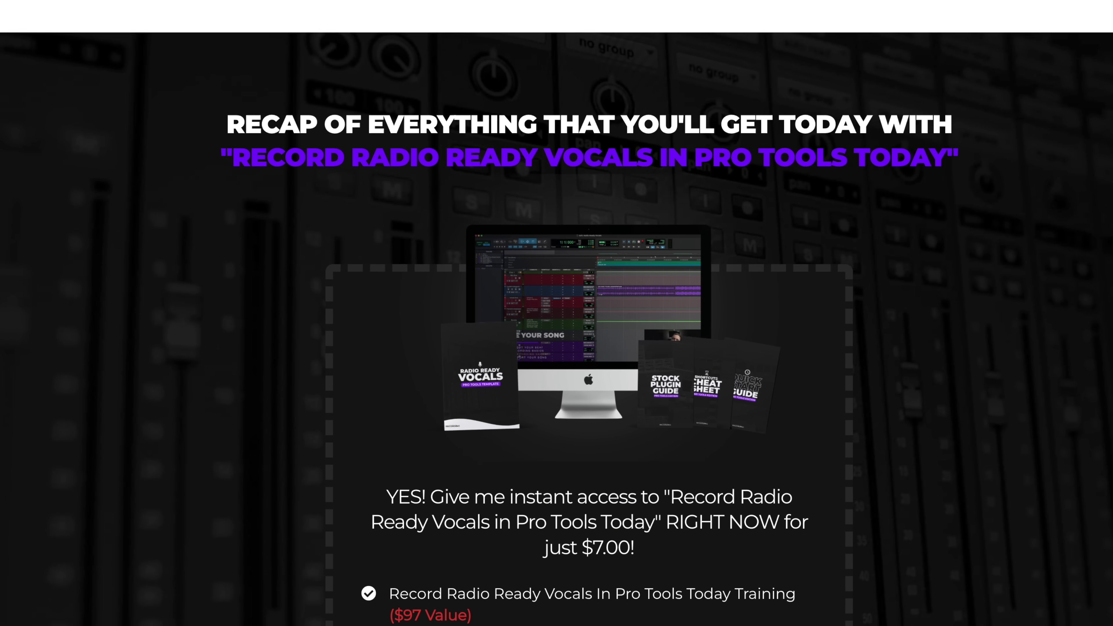
{"action": "scroll", "coordinate": [556, 313], "scroll_direction": "down", "scroll_amount": 3}
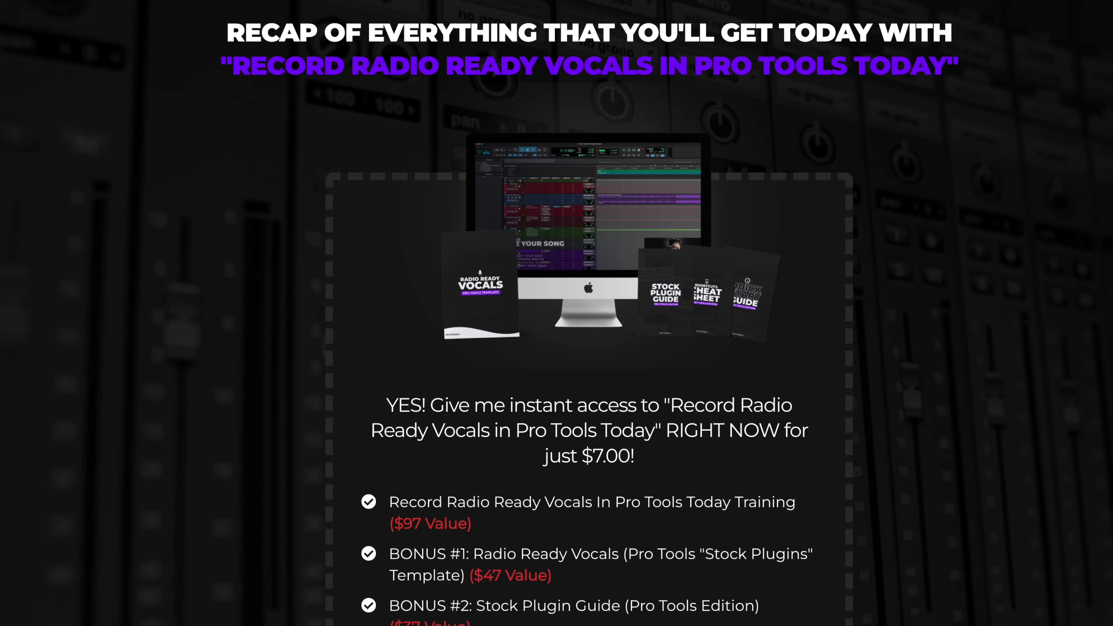
{"action": "scroll", "coordinate": [556, 313], "scroll_direction": "down", "scroll_amount": 3}
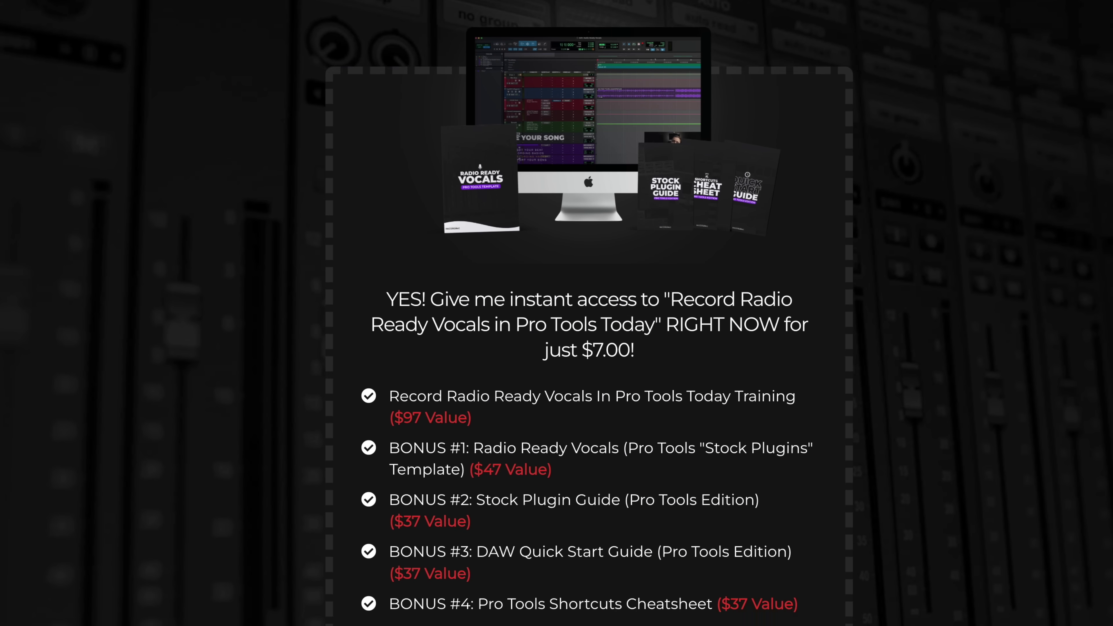